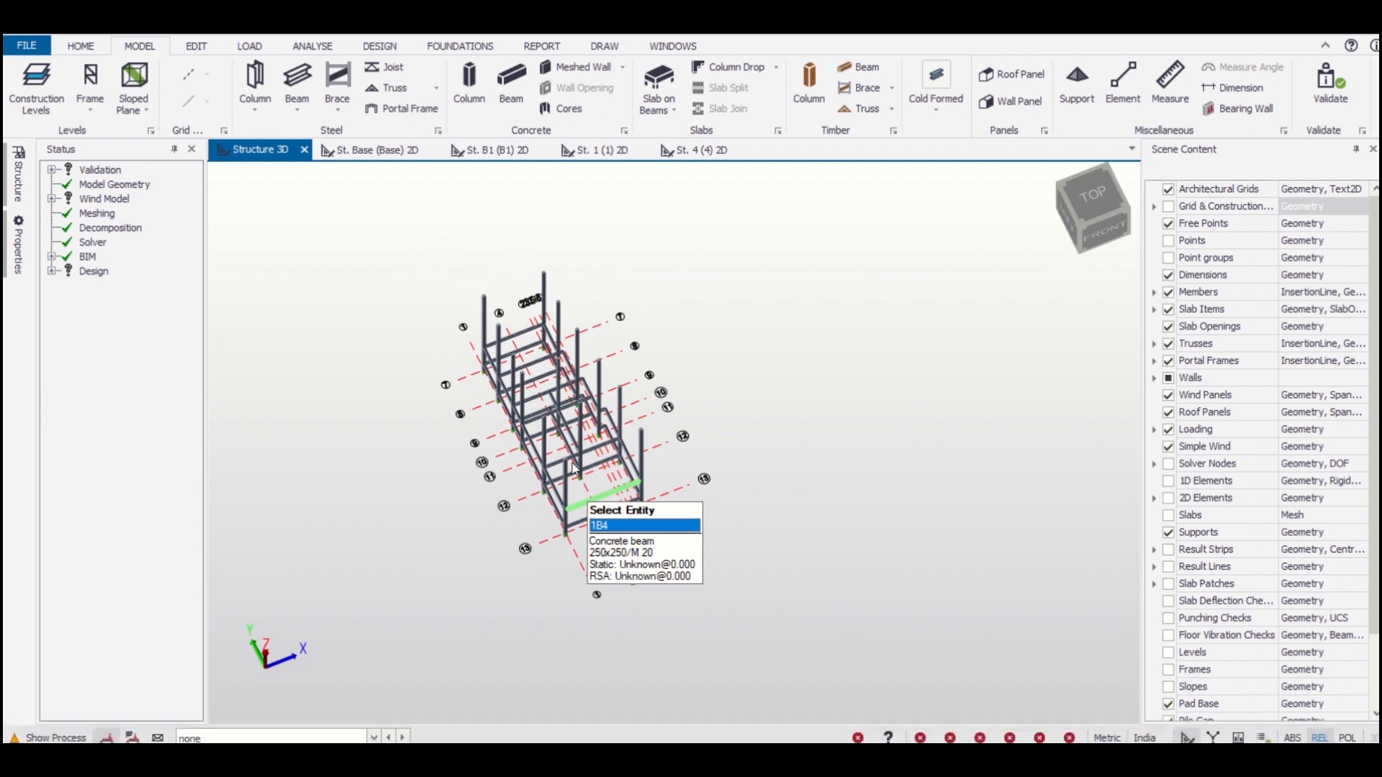
pyautogui.press('Right')
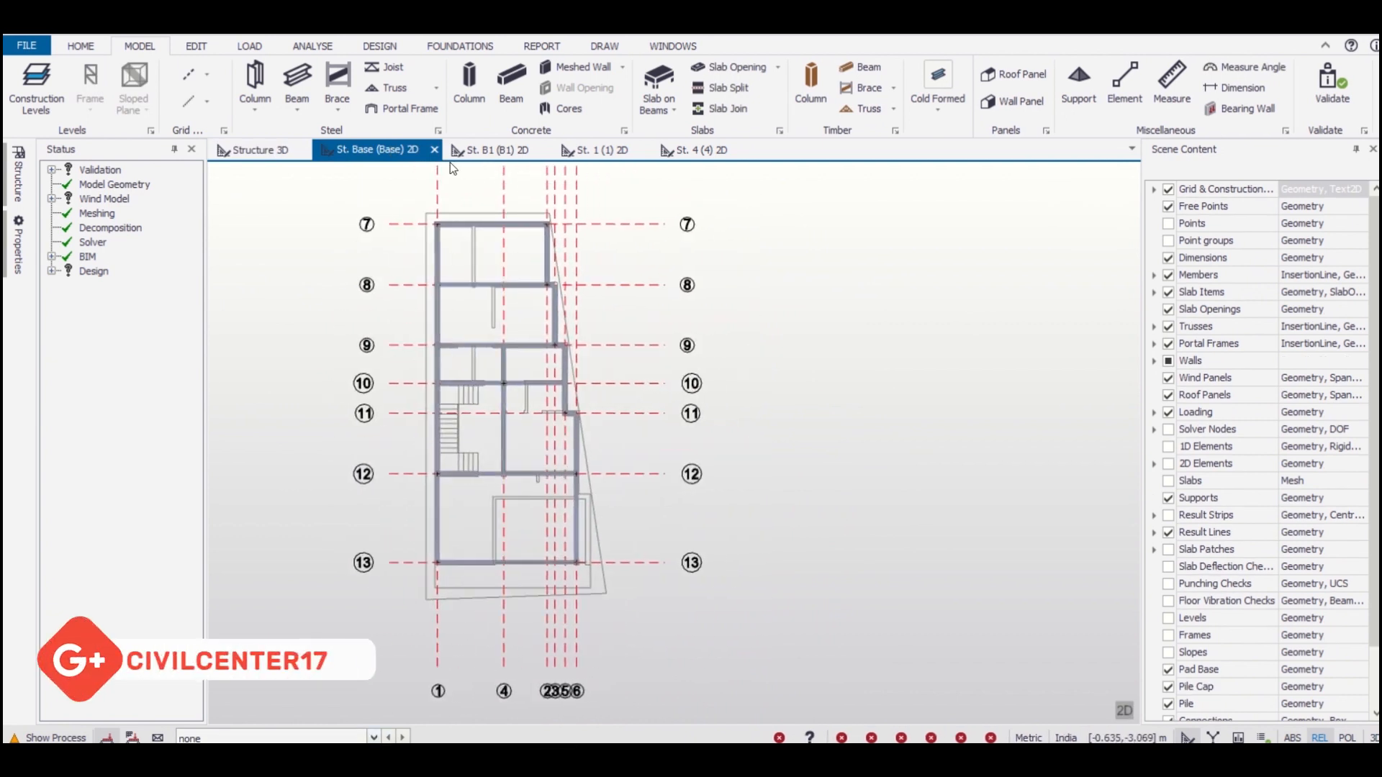
pyautogui.click(502, 151)
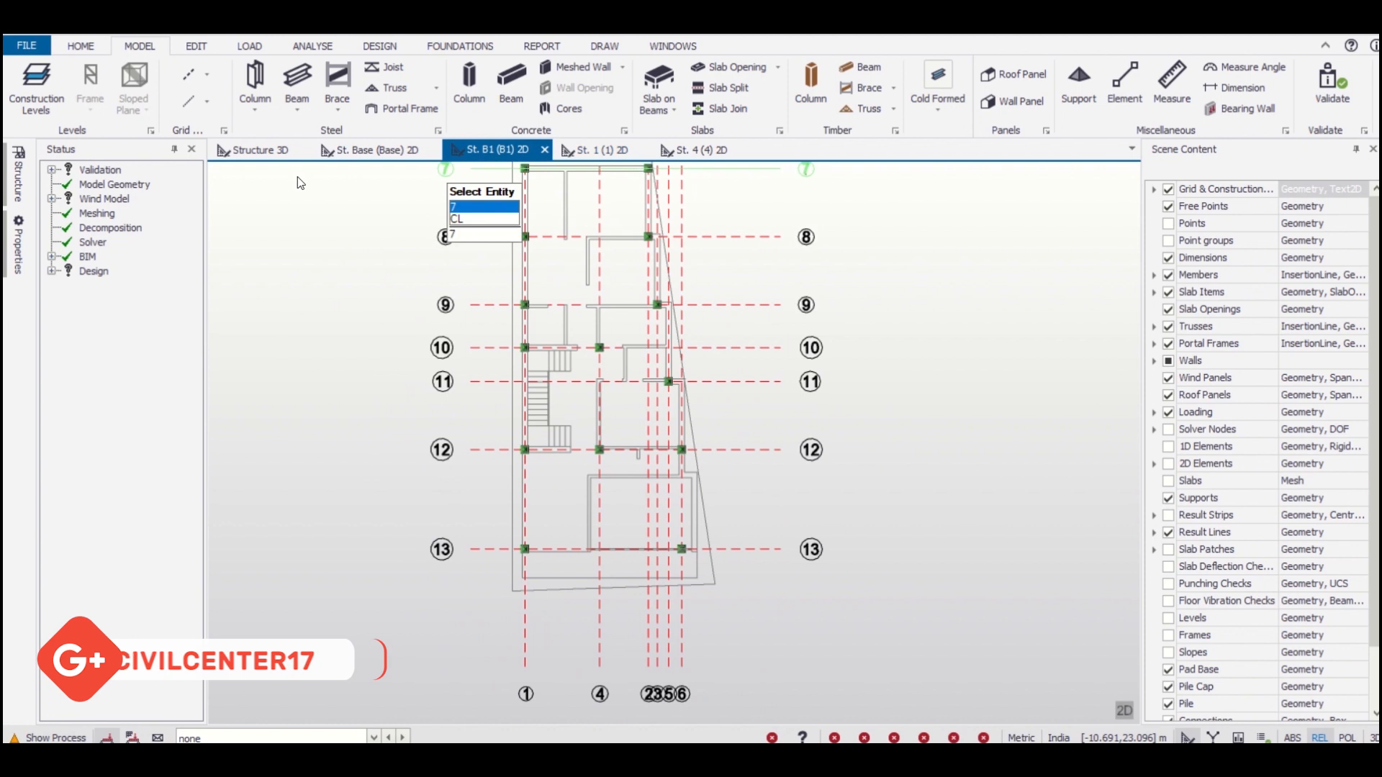
pyautogui.click(271, 149)
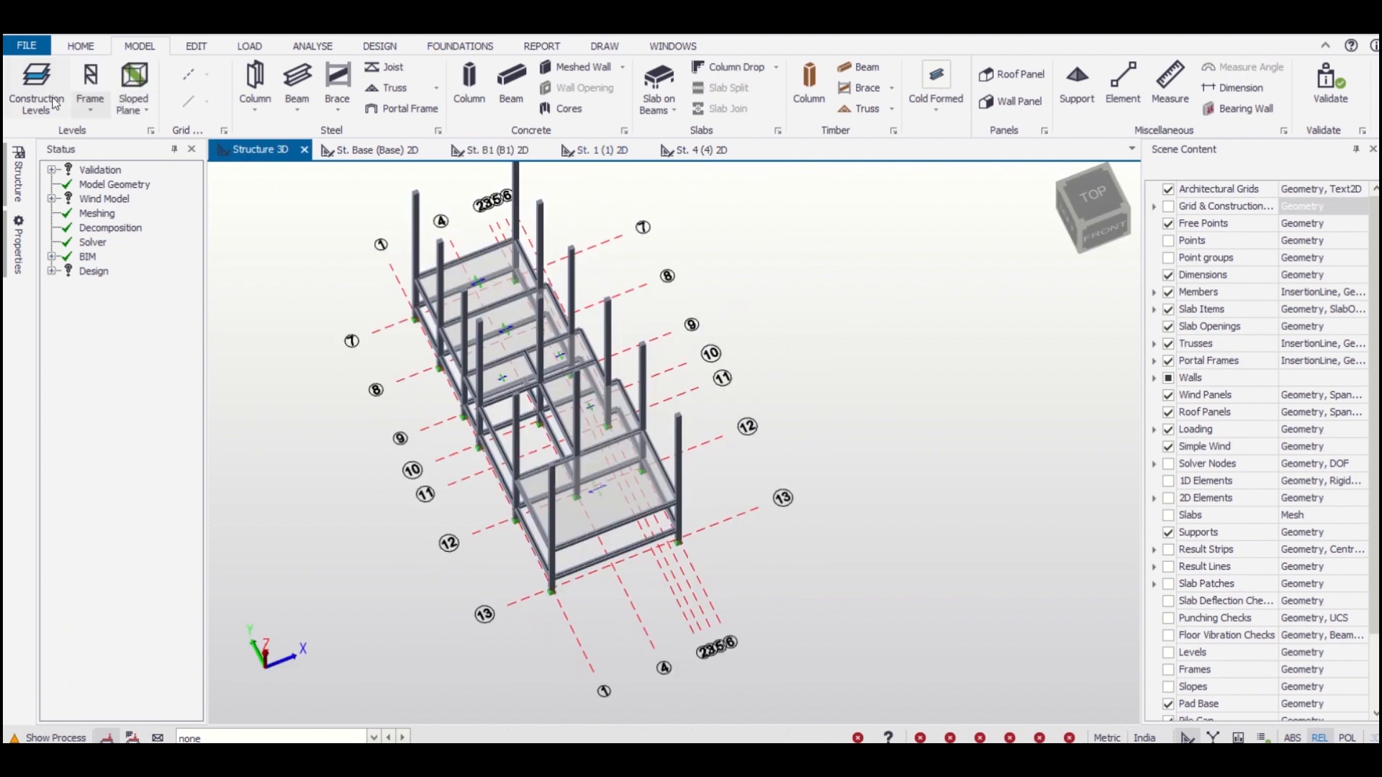
# Set the source of construction levels 2, 3 and 4 to level 1
pyautogui.click(51, 88)
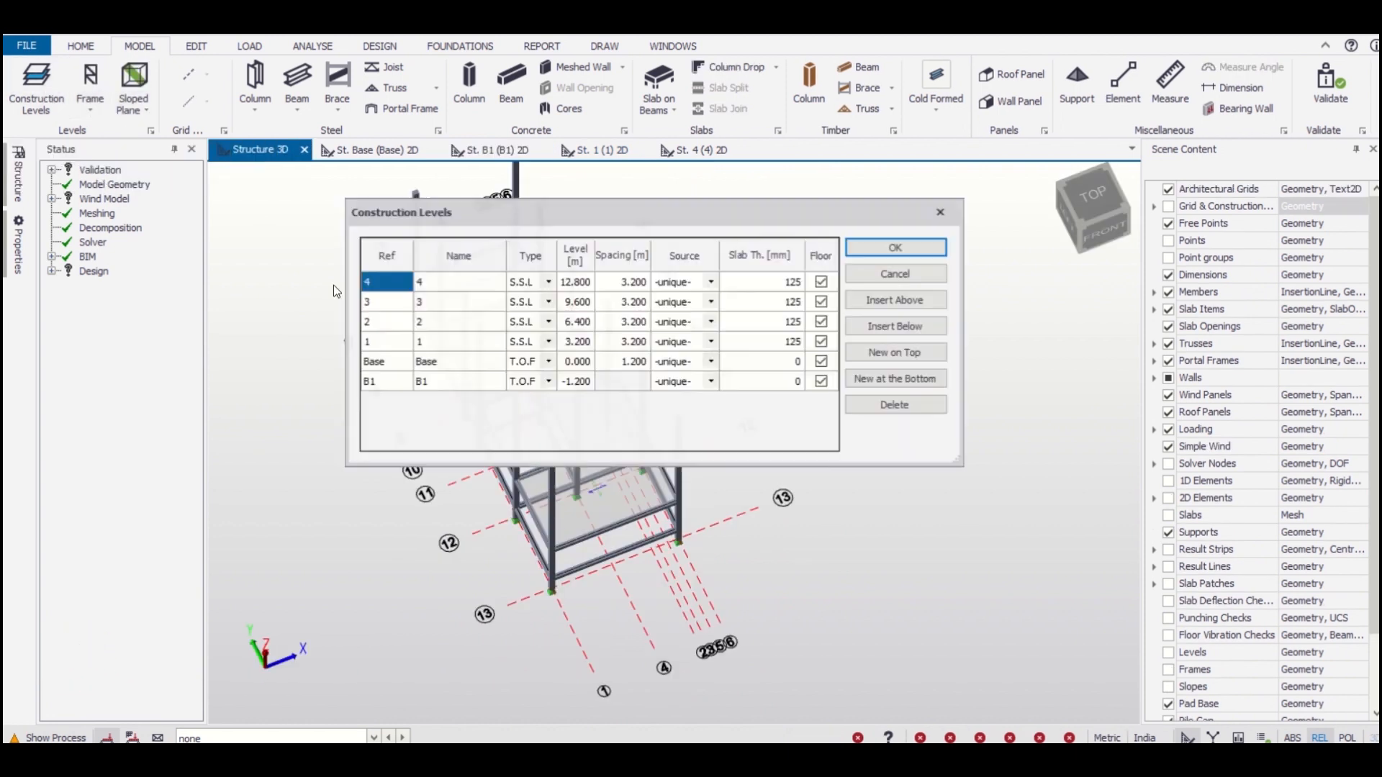
pyautogui.click(711, 323)
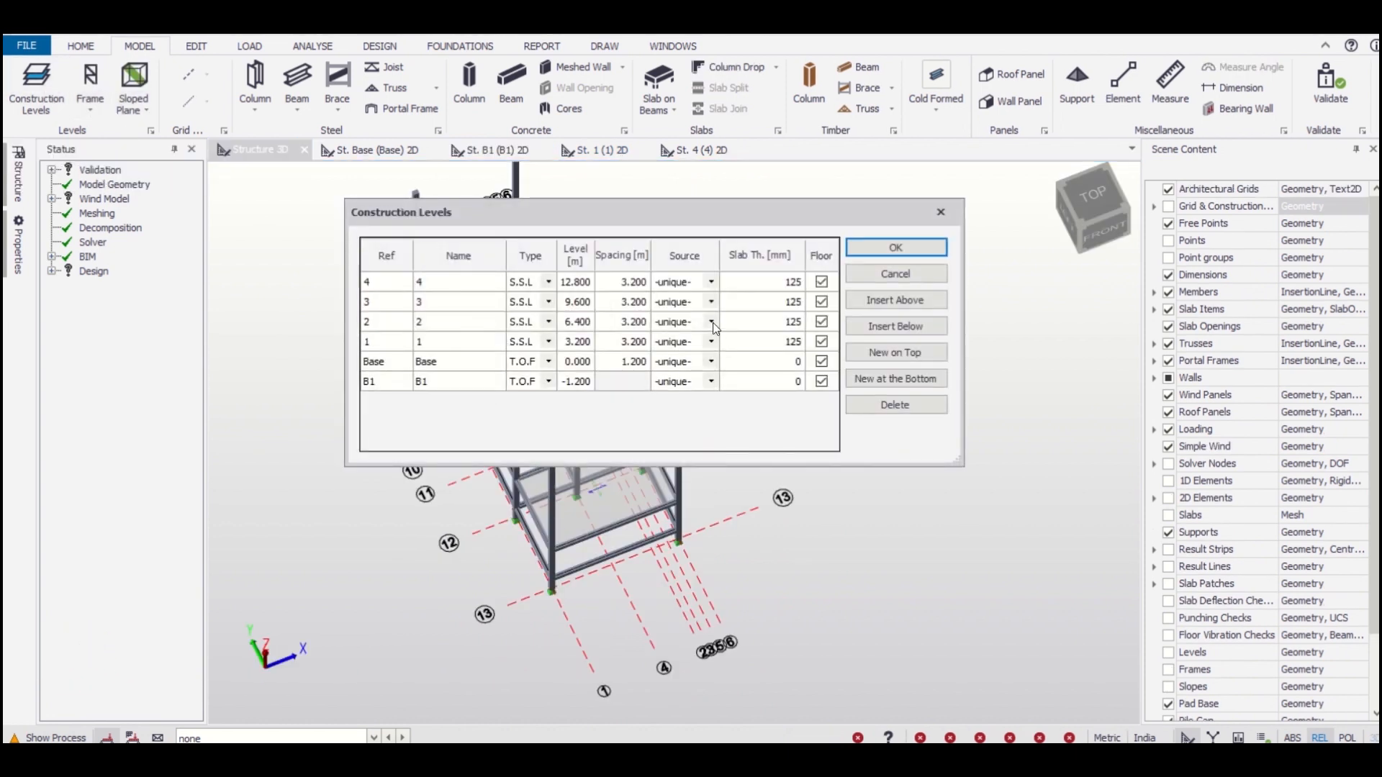
pyautogui.click(709, 374)
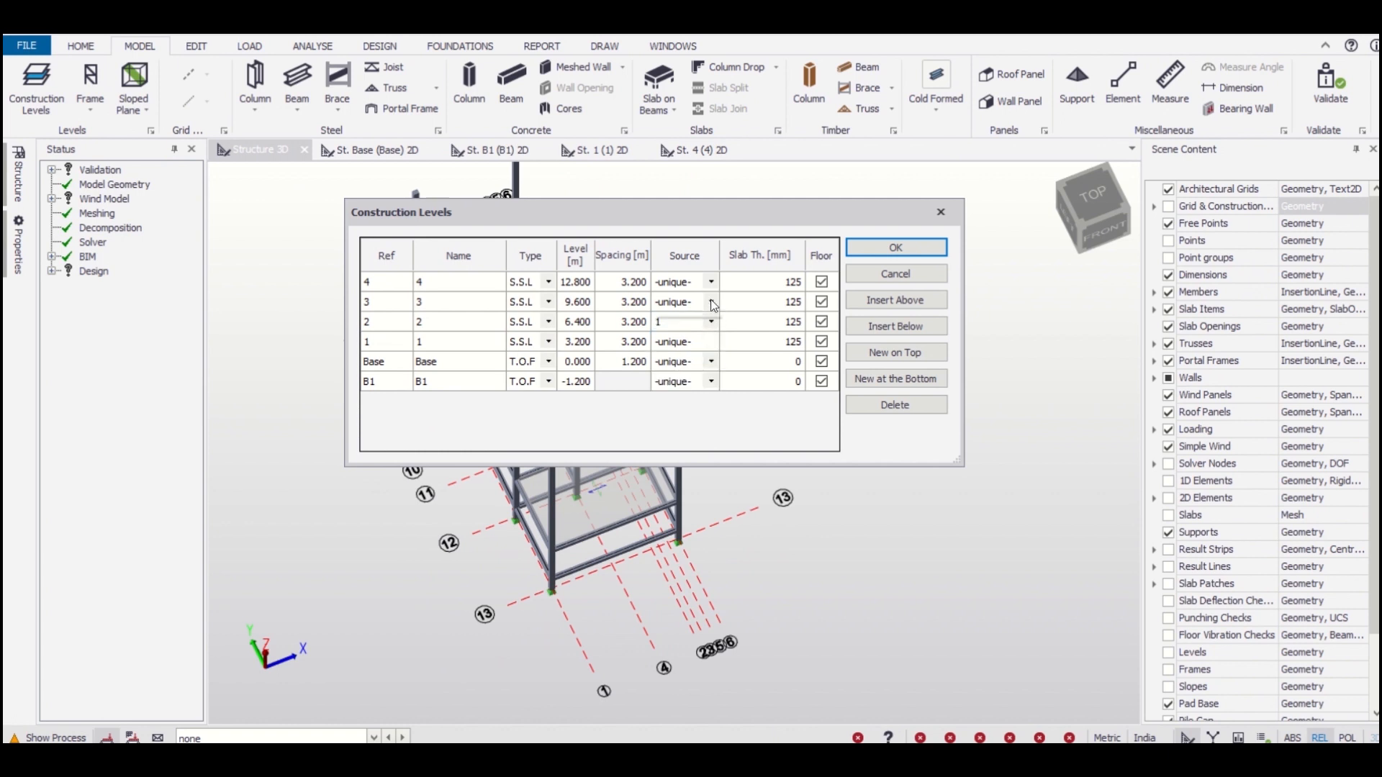
pyautogui.click(711, 302)
pyautogui.click(702, 354)
pyautogui.click(711, 283)
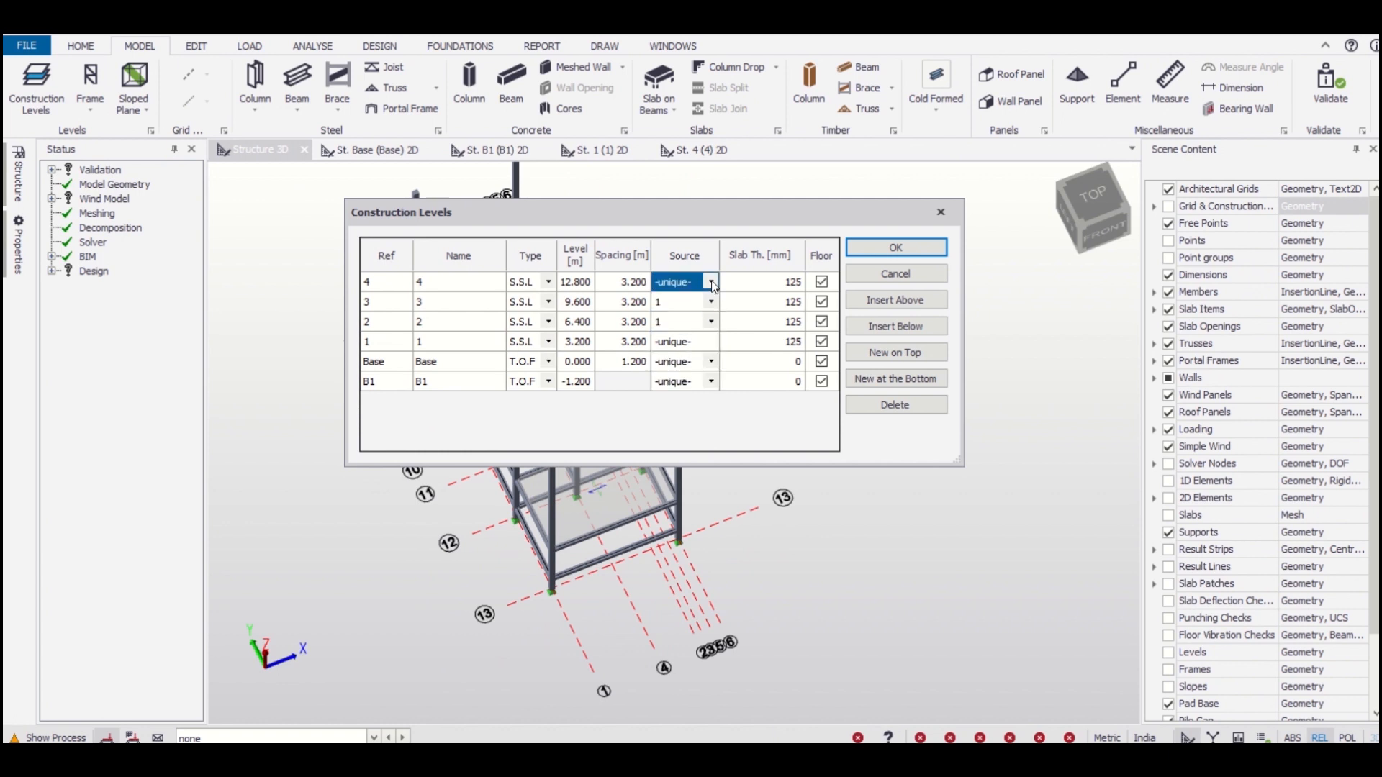
pyautogui.click(702, 334)
pyautogui.click(897, 248)
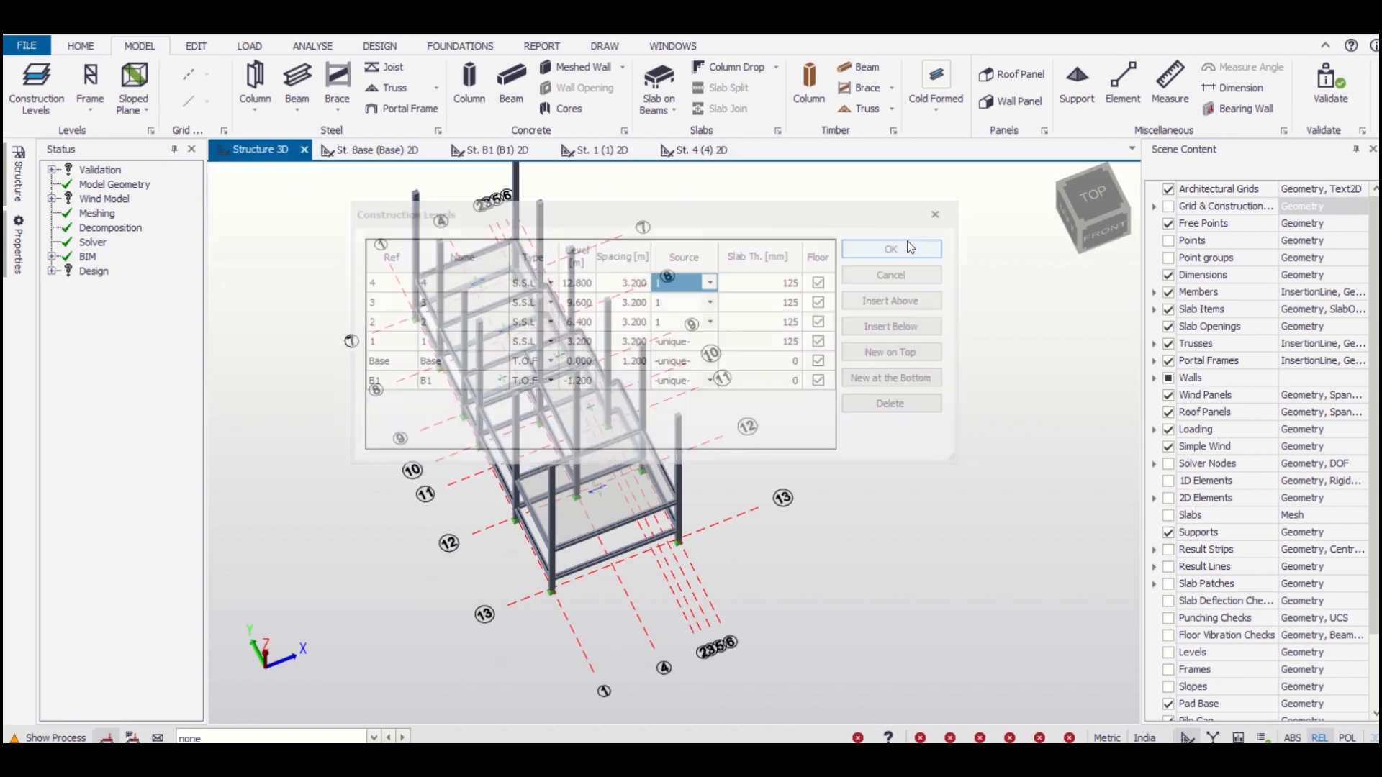
# Select the four concrete columns where grid lines 1 and 4 meet grid lines 10 and 12 in the 3D view
pyautogui.moveTo(850, 303); pyautogui.dragTo(982, 305, button='right')
pyautogui.scroll(-3, 815, 381)
pyautogui.scroll(2, 759, 423)
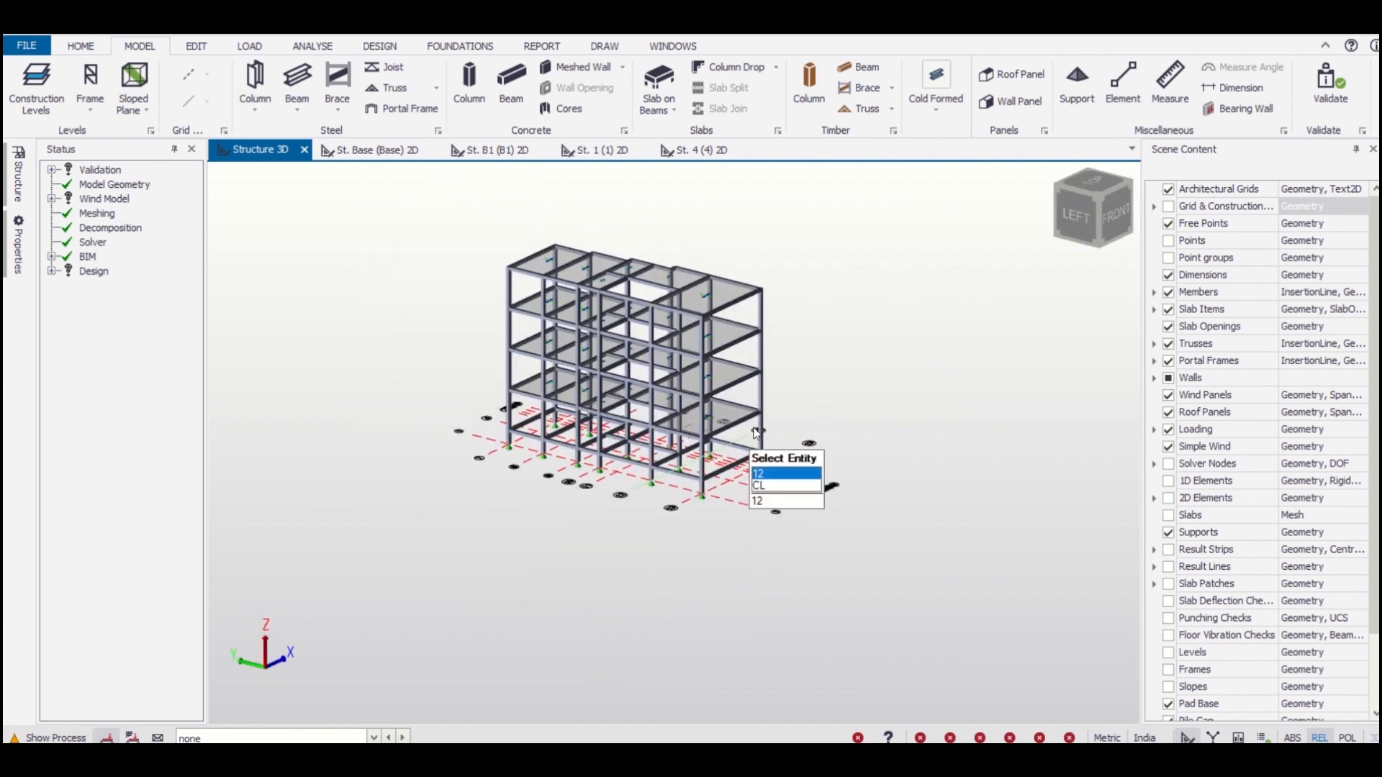
pyautogui.moveTo(866, 366); pyautogui.dragTo(804, 426, button='middle')
pyautogui.moveTo(804, 426); pyautogui.dragTo(832, 360, button='right')
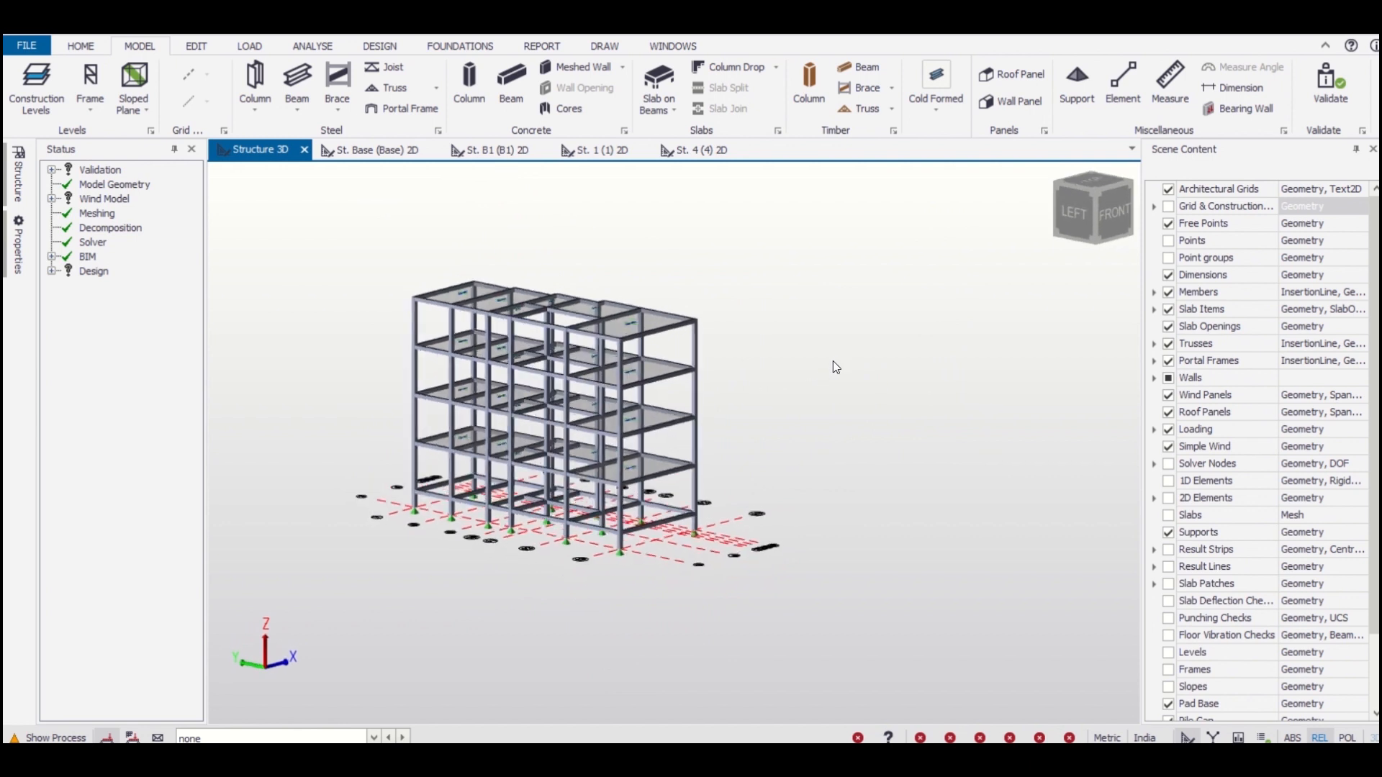
pyautogui.scroll(4, 648, 554)
pyautogui.scroll(4, 658, 565)
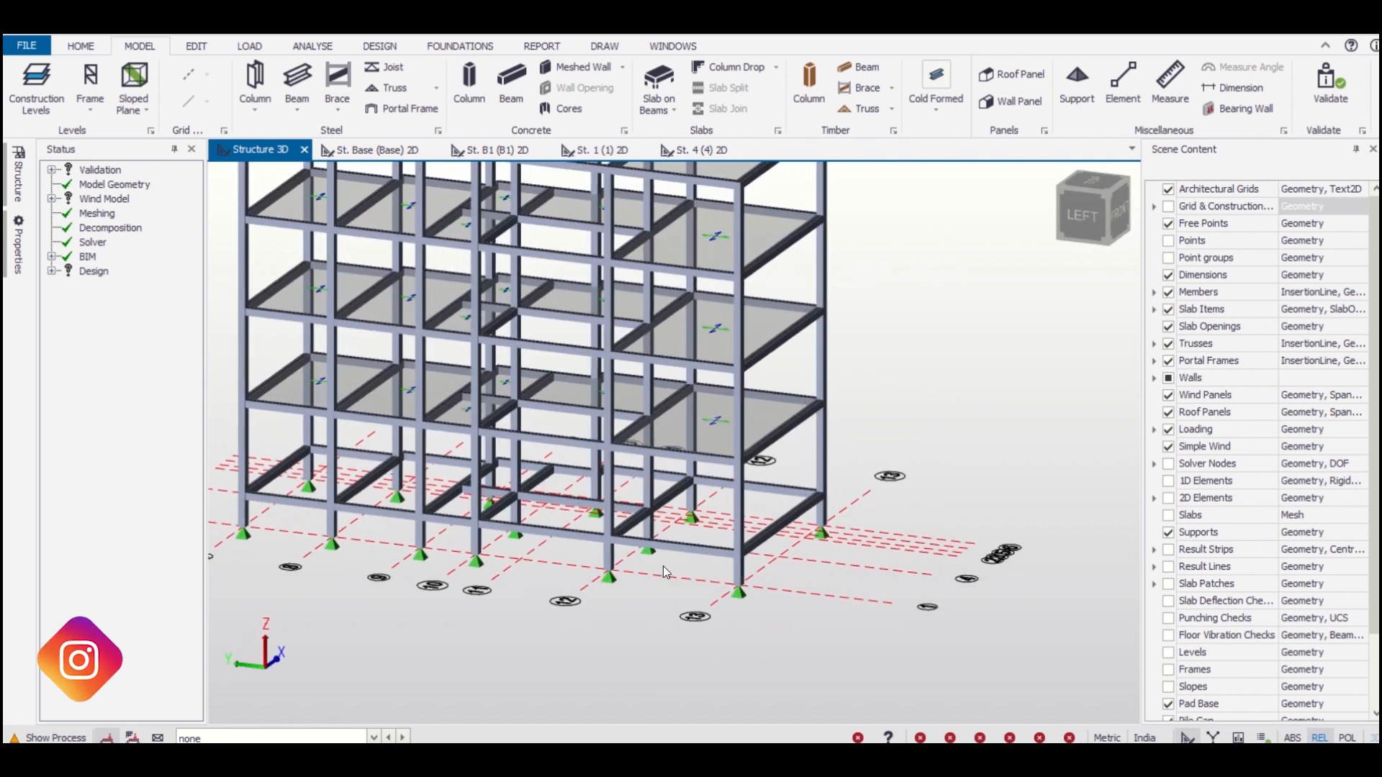
pyautogui.click(514, 458)
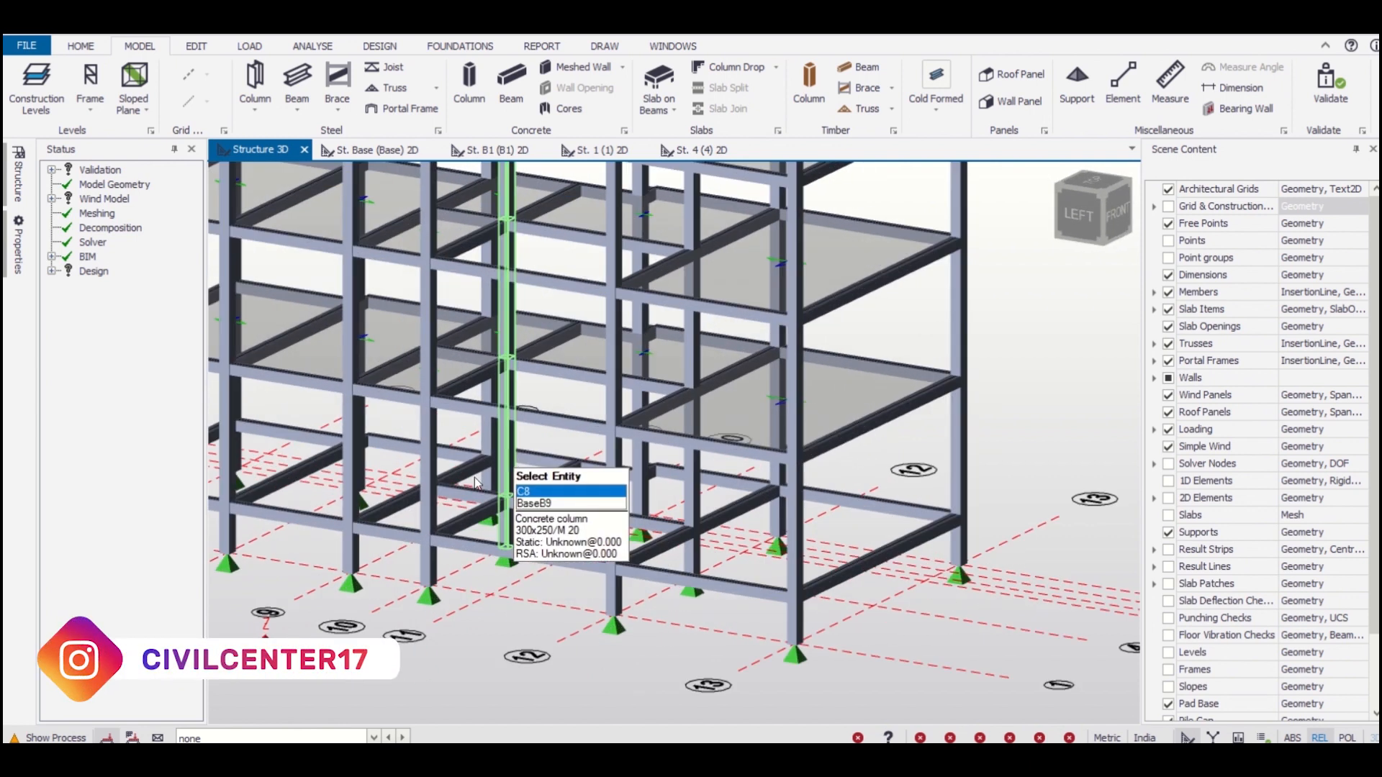
pyautogui.click(504, 480)
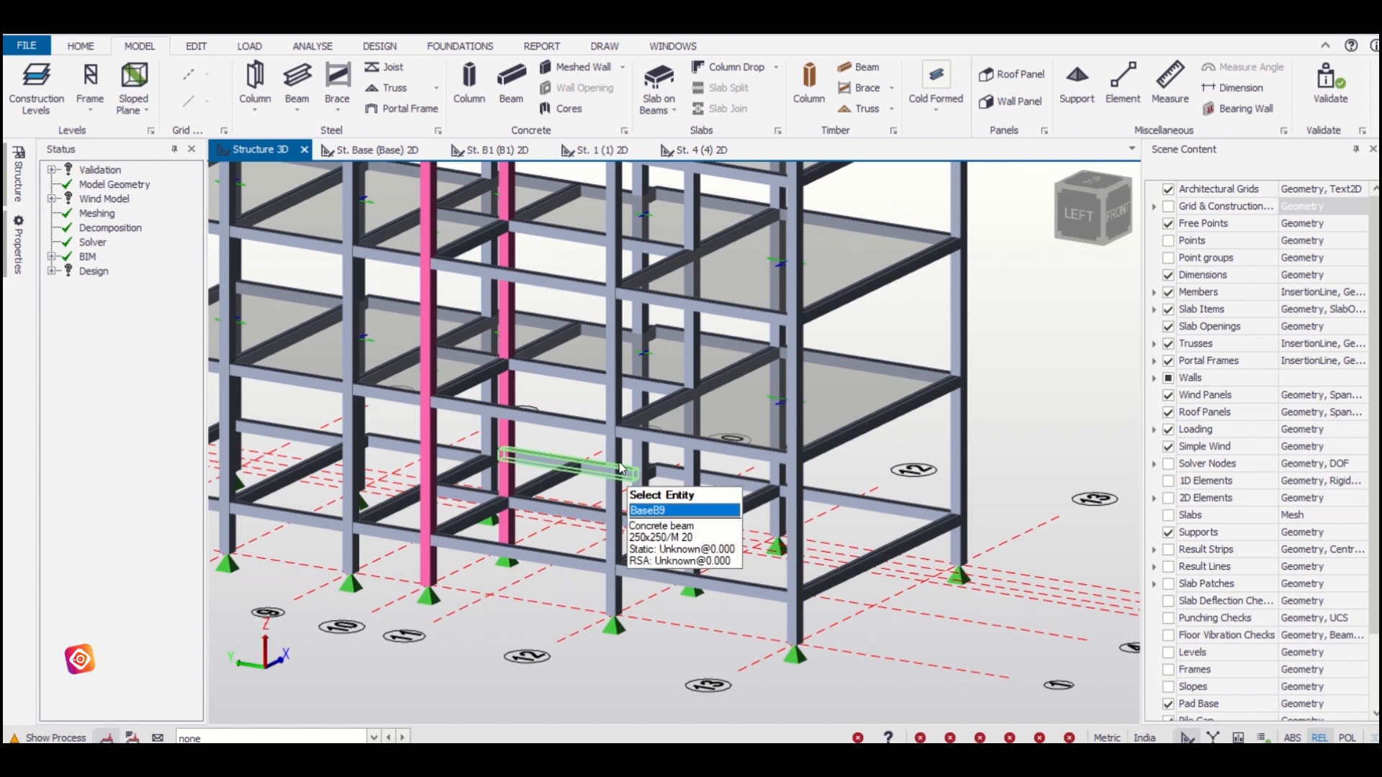
pyautogui.click(613, 392)
pyautogui.click(691, 331)
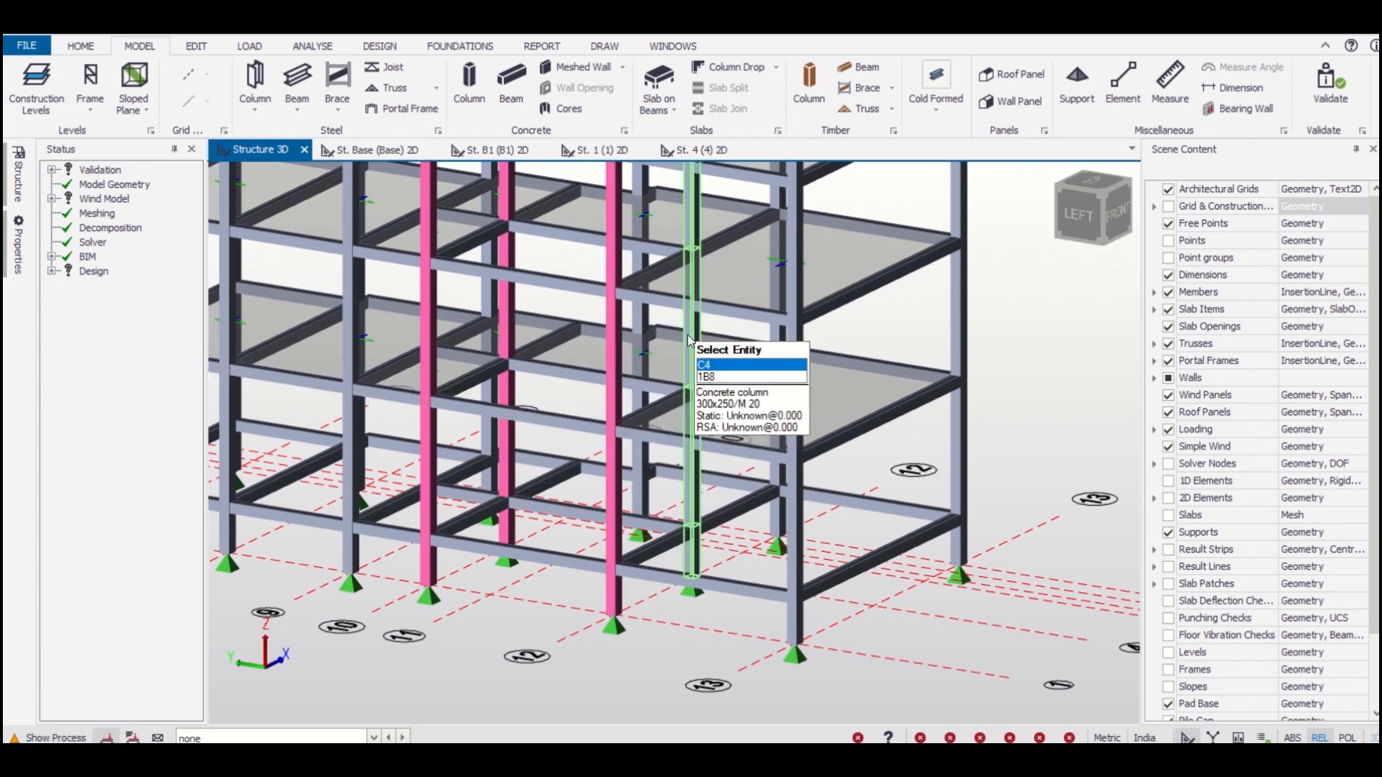
pyautogui.scroll(-4, 688, 335)
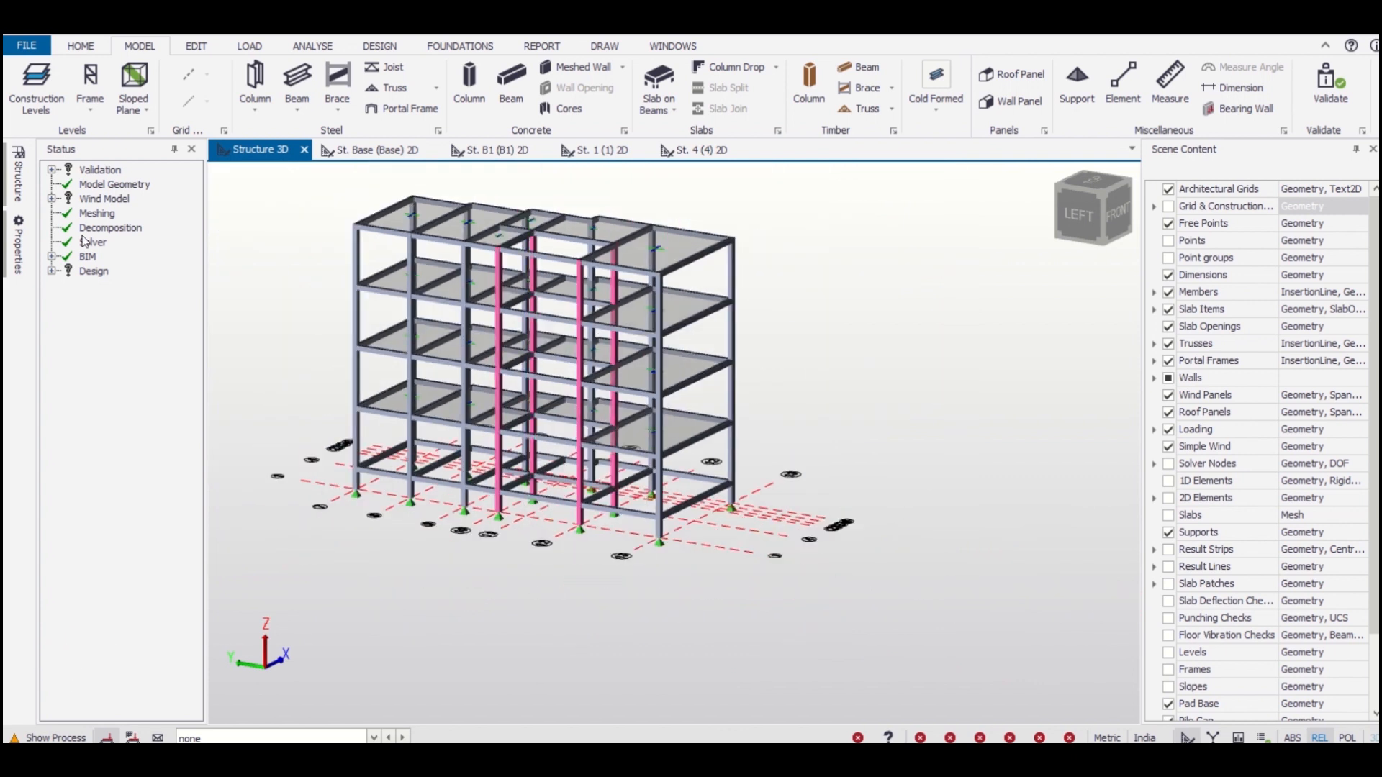
# Try to insert a construction level above level 4 with a spacing of 2.8 m
pyautogui.click(36, 82)
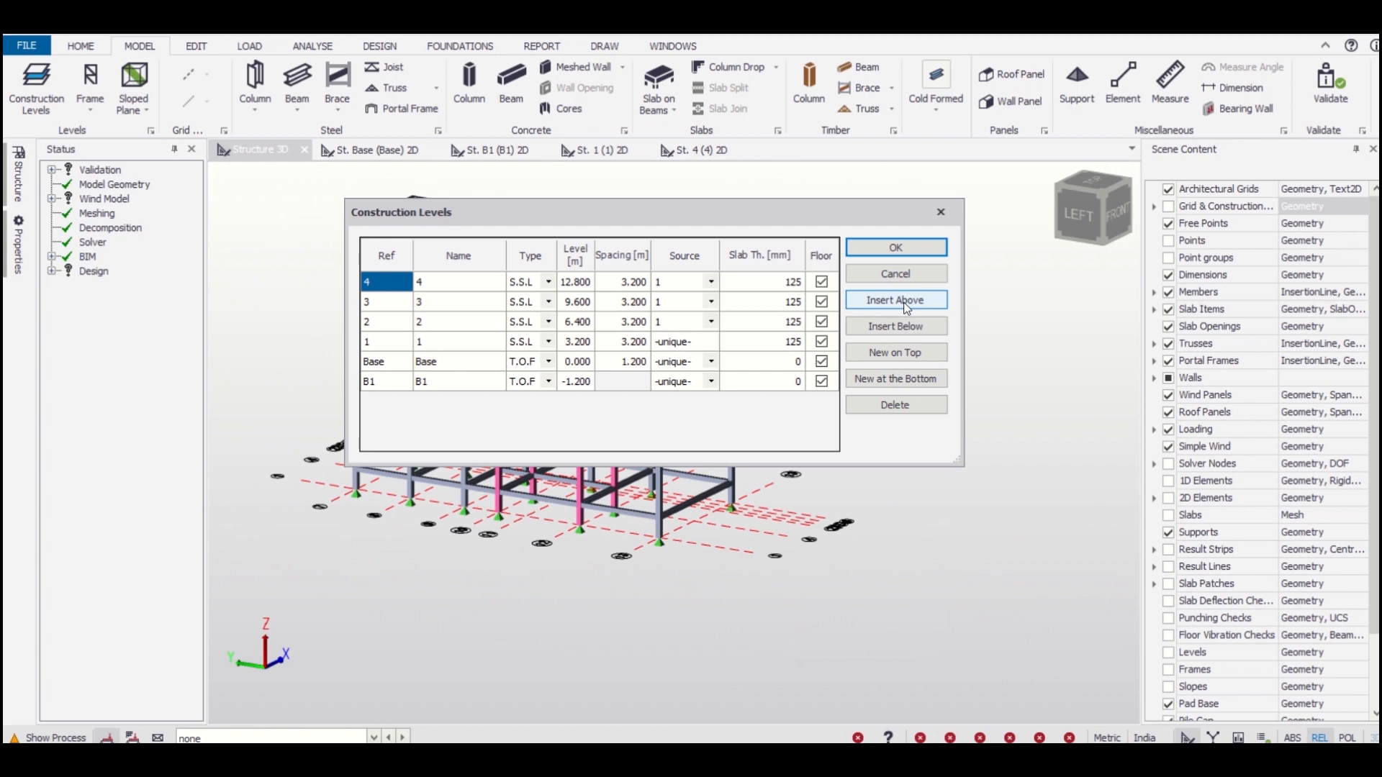
pyautogui.click(880, 303)
pyautogui.click(644, 283)
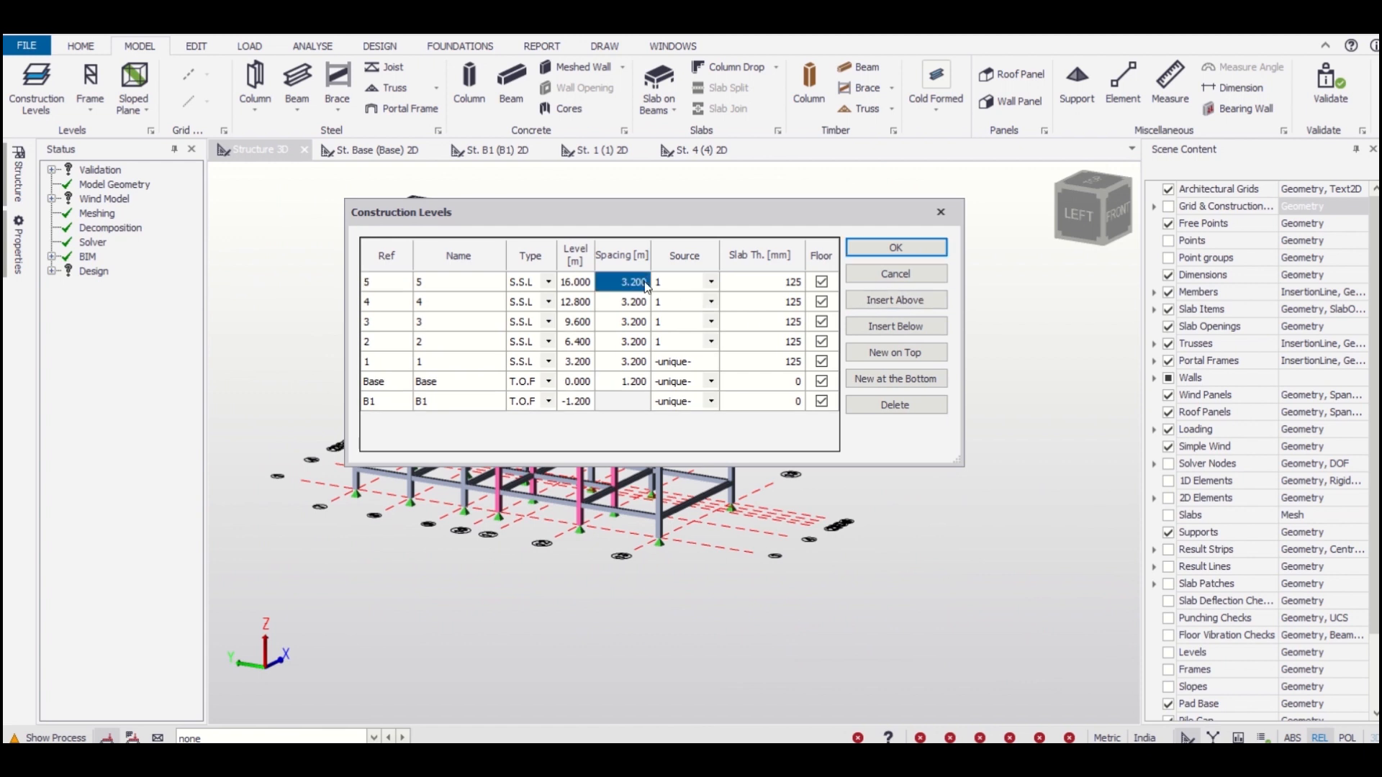
pyautogui.write('2.8')
pyautogui.press('Return')
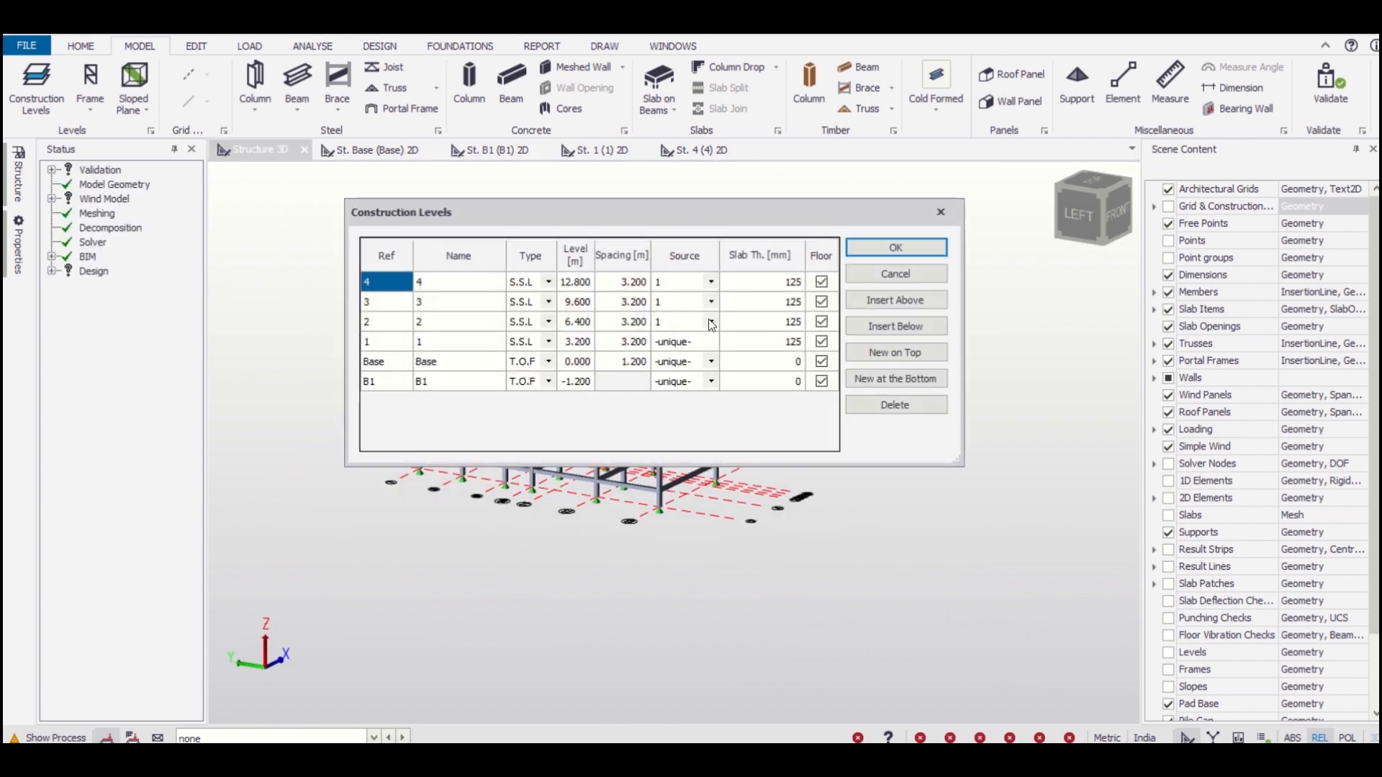
# Change the source of construction levels 2, 3 and 4 to unique
pyautogui.click(711, 322)
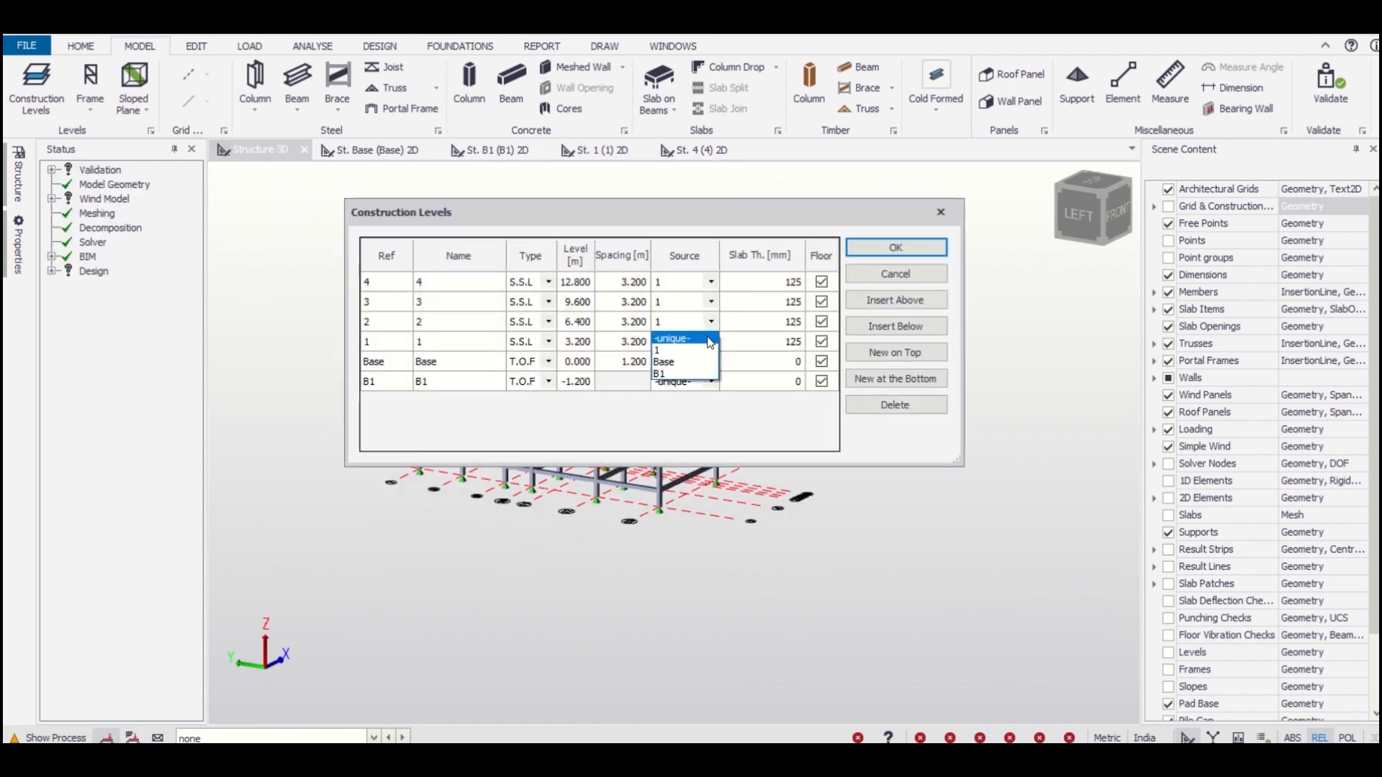
pyautogui.click(709, 339)
pyautogui.click(712, 302)
pyautogui.click(709, 329)
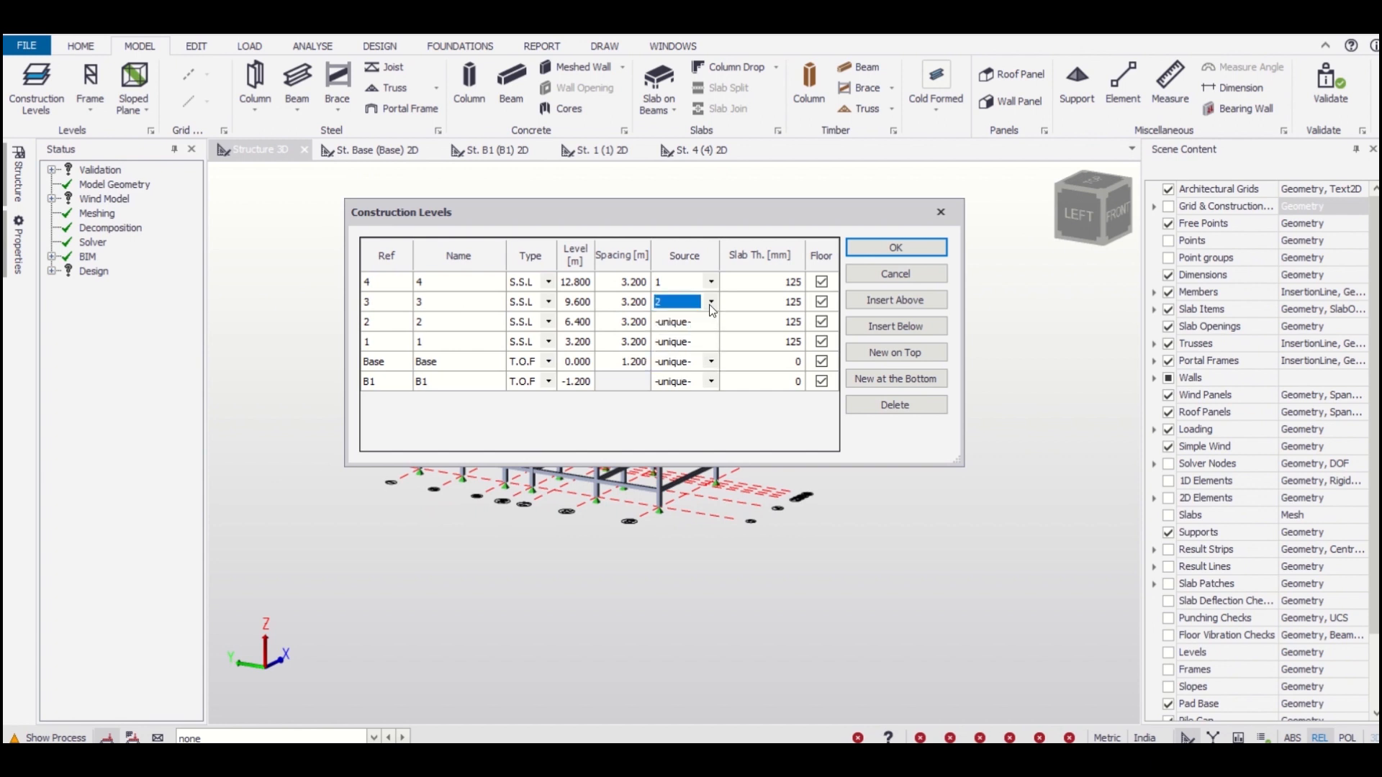
pyautogui.click(711, 303)
pyautogui.click(681, 323)
pyautogui.click(718, 288)
pyautogui.click(711, 282)
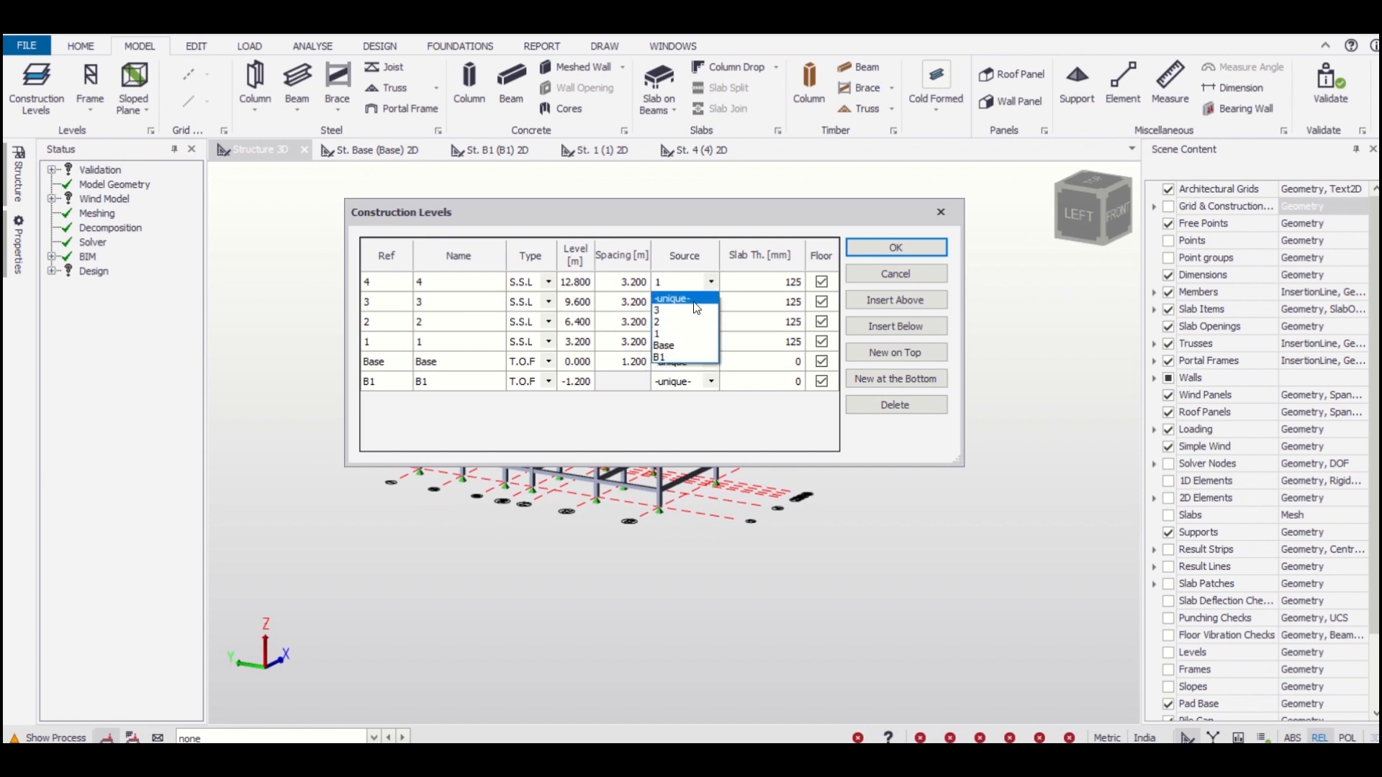
pyautogui.click(673, 301)
pyautogui.click(895, 247)
# Insert a unique construction level above level 4 with a spacing of 2.8 m
pyautogui.moveTo(735, 404); pyautogui.dragTo(772, 362, button='right')
pyautogui.click(36, 107)
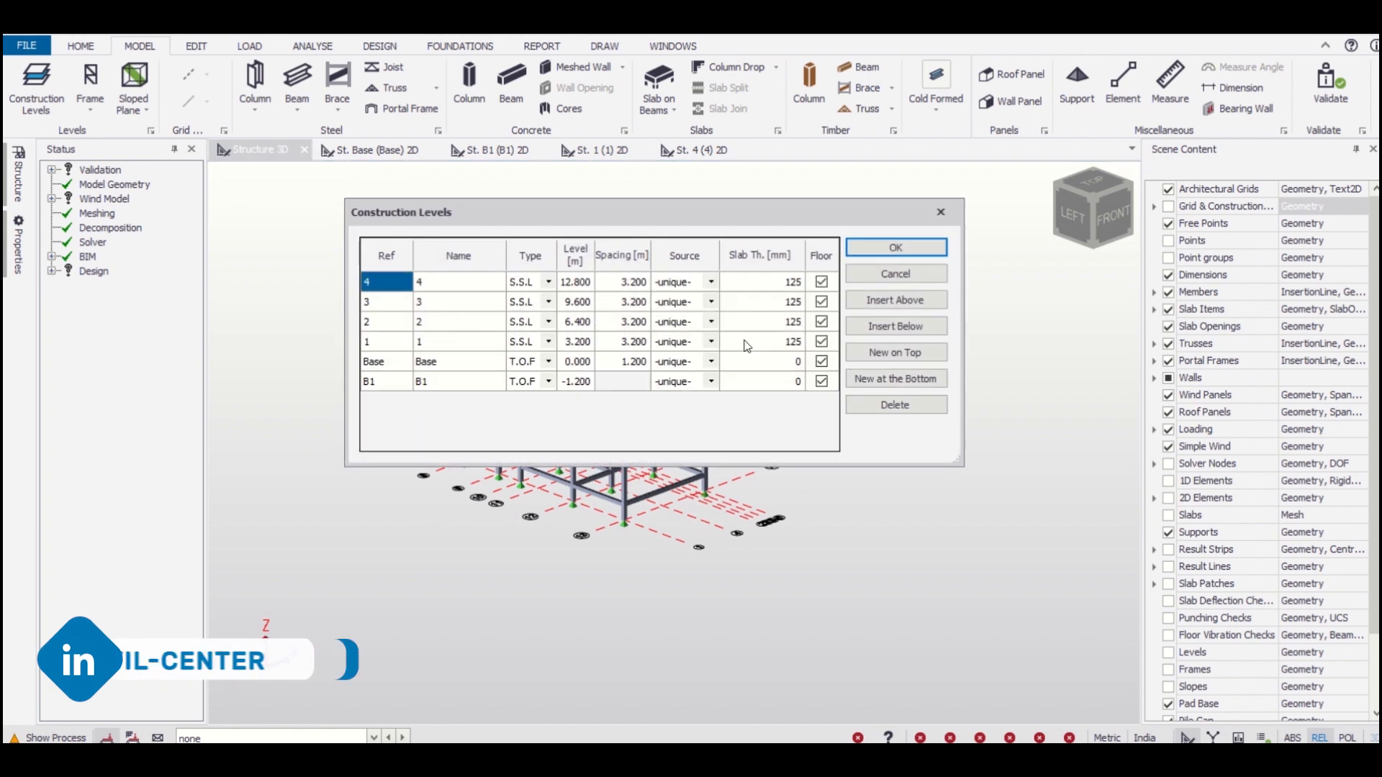
pyautogui.click(897, 305)
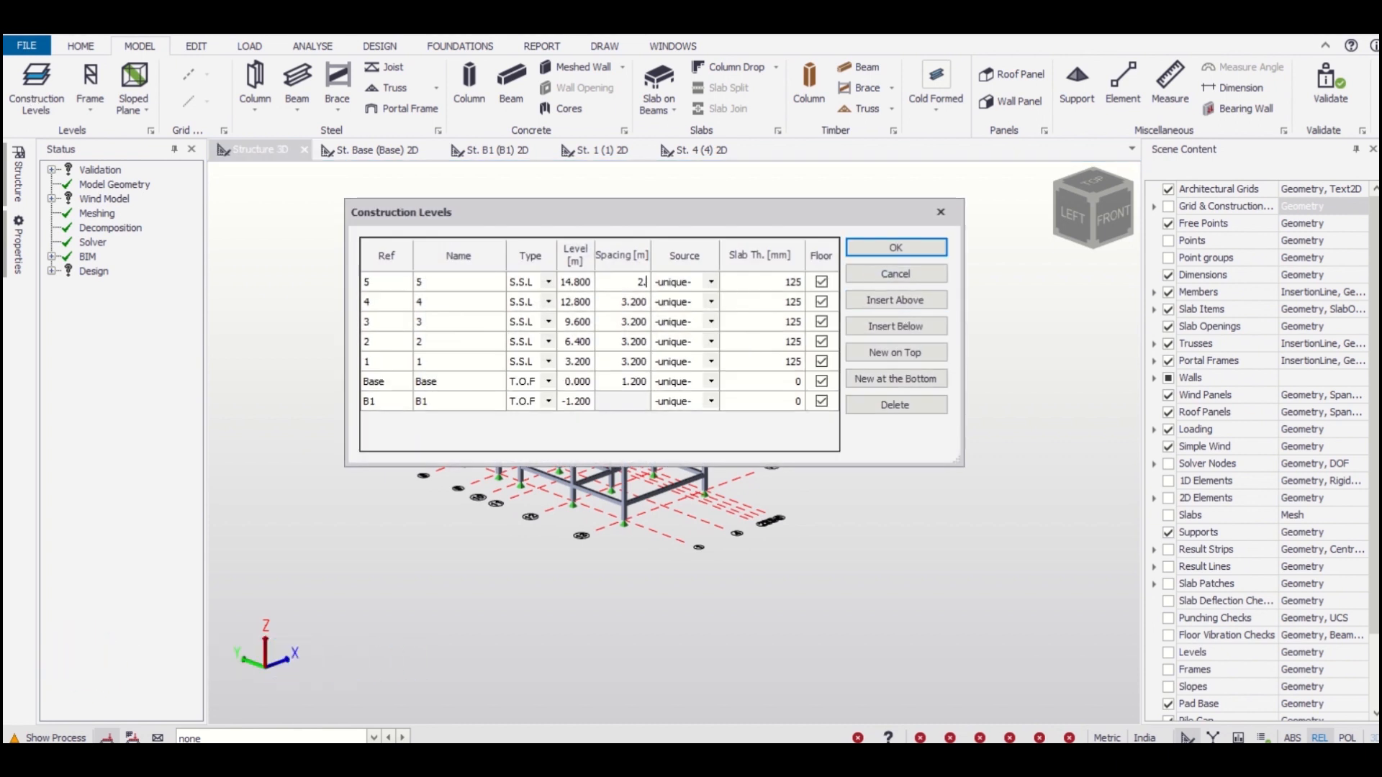
pyautogui.press('Return')
# Extend the four columns where grid lines 1 and 4 meet grid lines 10 and 12 by setting their top level to St. 5 (5)
pyautogui.moveTo(767, 403); pyautogui.dragTo(875, 541, button='right')
pyautogui.scroll(2, 599, 481)
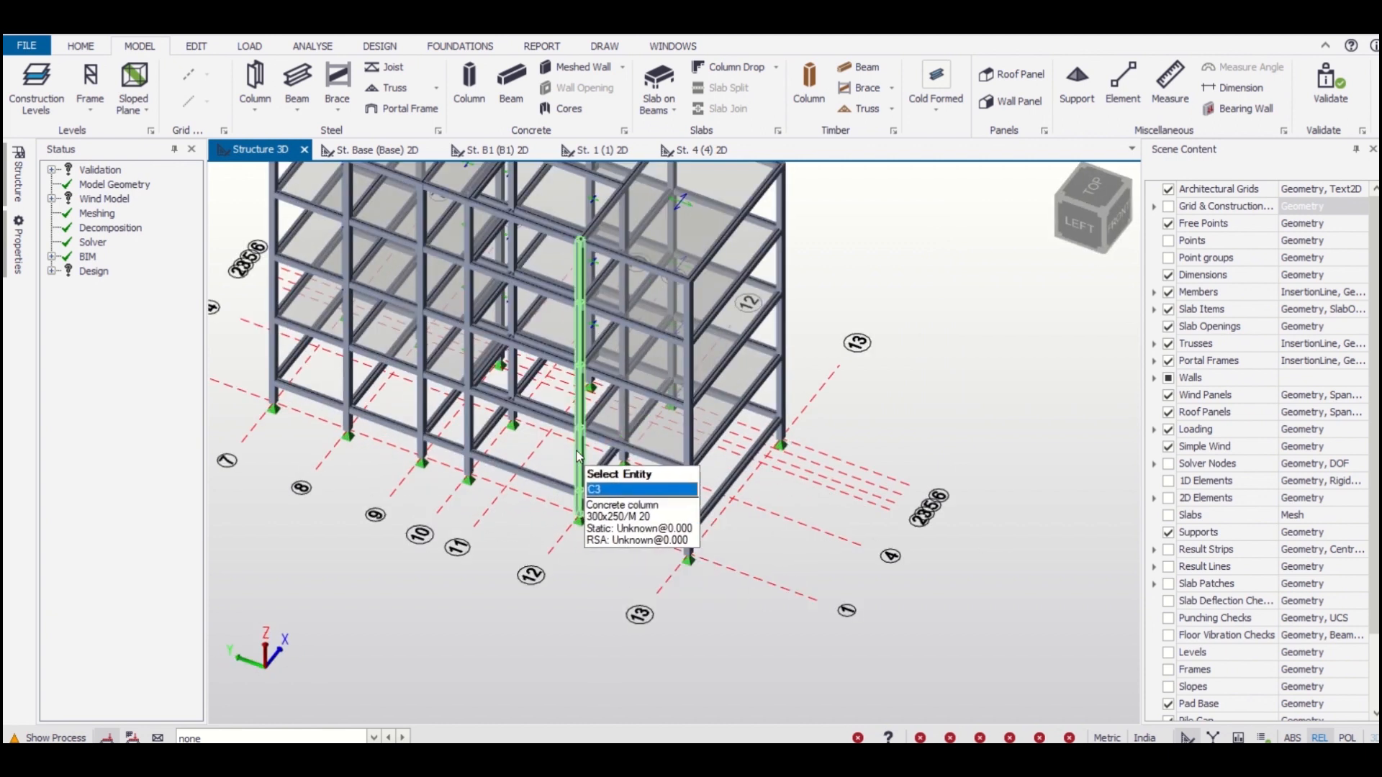
pyautogui.click(588, 467)
pyautogui.scroll(3, 616, 478)
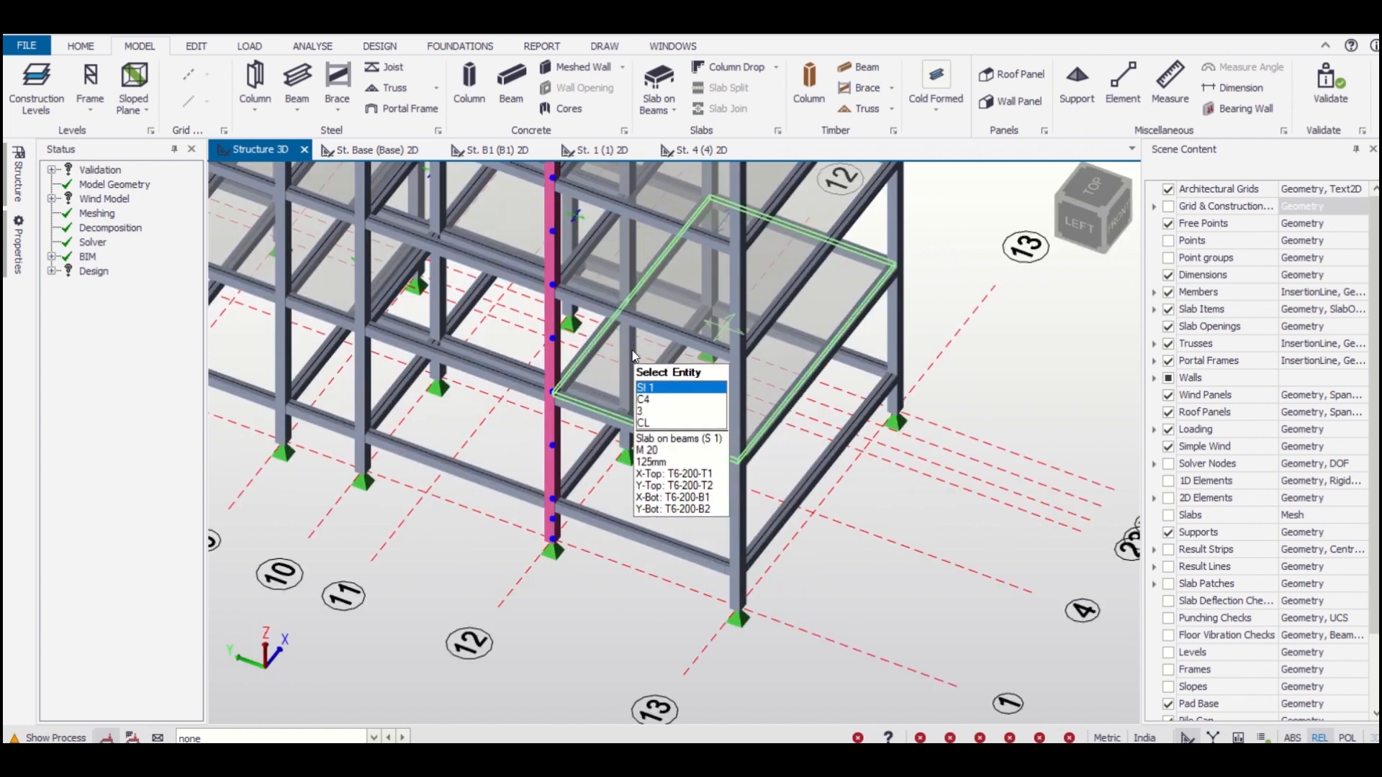
pyautogui.click(627, 443)
pyautogui.click(436, 297)
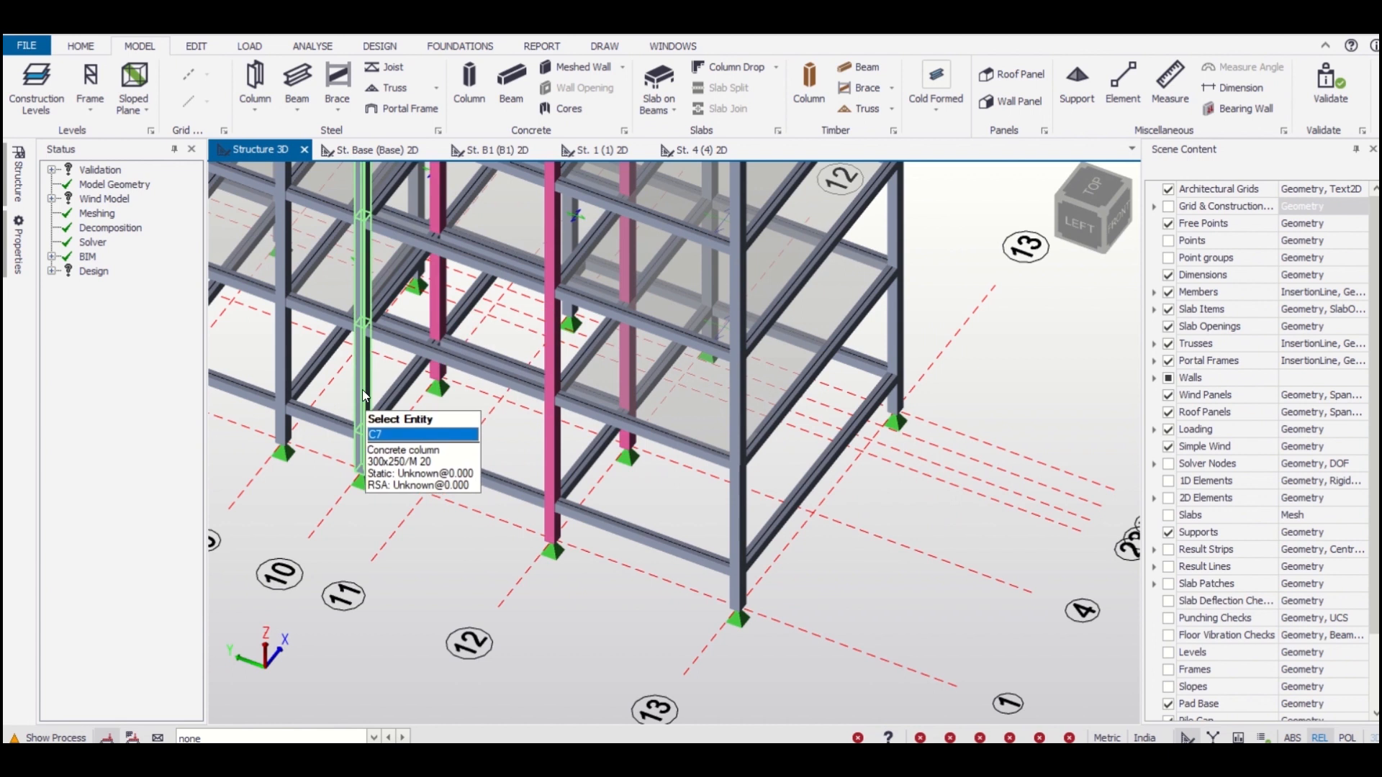
pyautogui.click(361, 390)
pyautogui.click(31, 90)
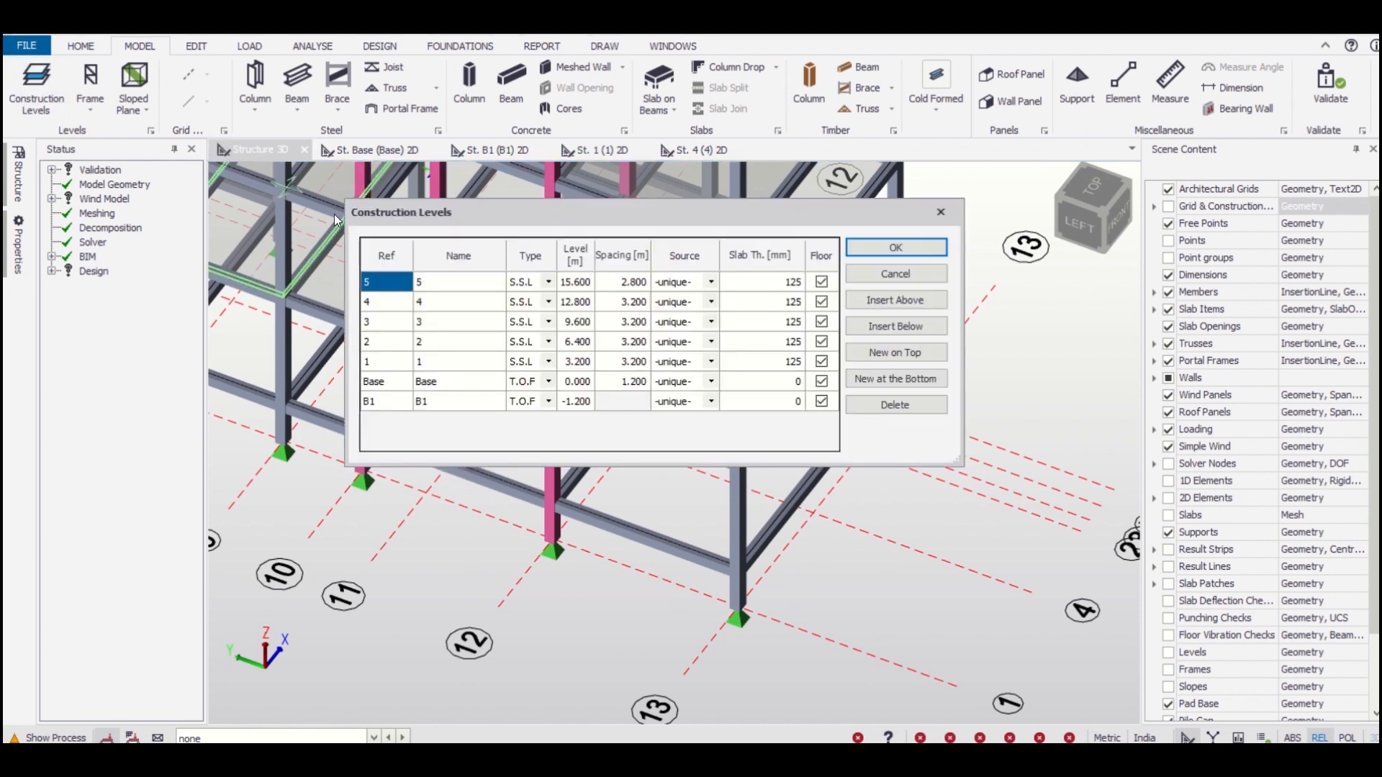
pyautogui.click(873, 247)
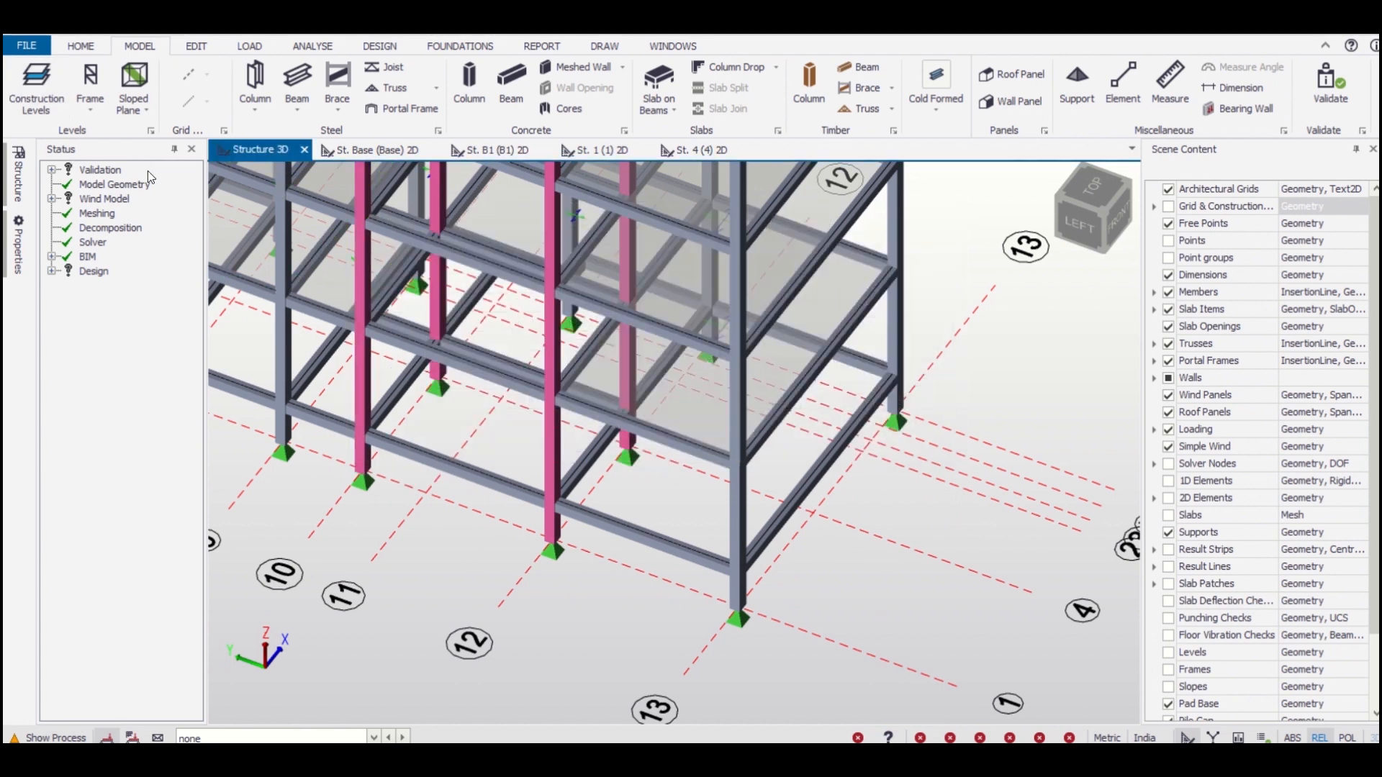
pyautogui.click(18, 245)
pyautogui.click(163, 244)
pyautogui.click(170, 240)
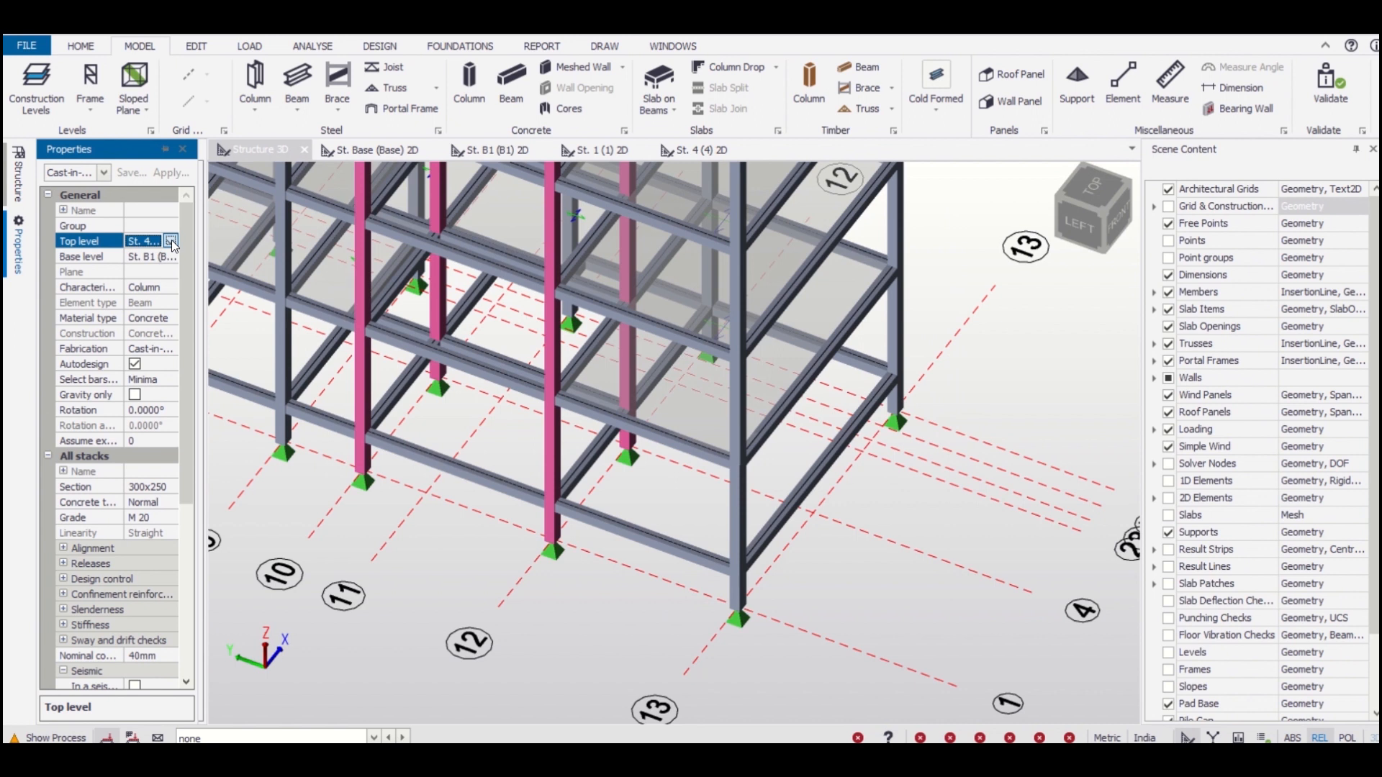
pyautogui.click(163, 261)
pyautogui.click(550, 617)
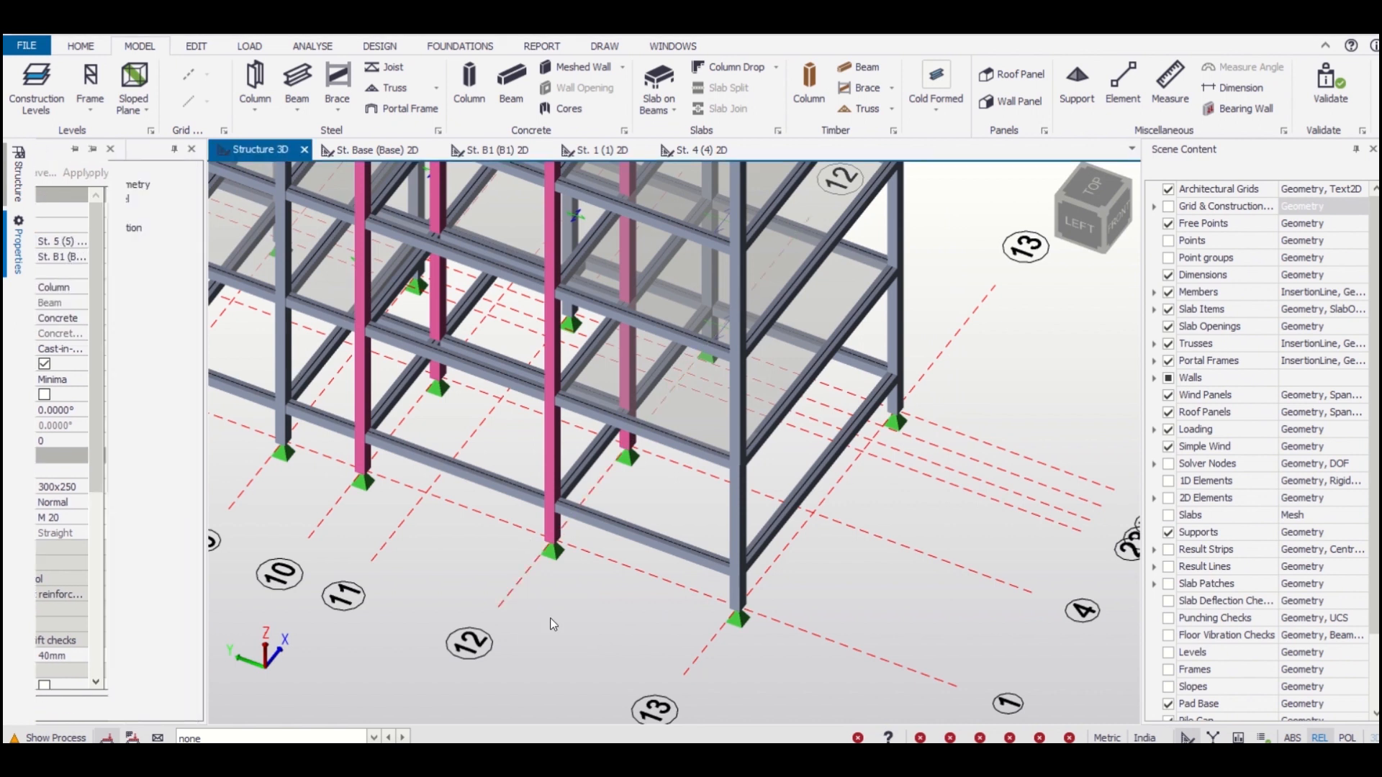
pyautogui.scroll(-6, 546, 598)
pyautogui.moveTo(826, 549); pyautogui.dragTo(763, 553, button='right')
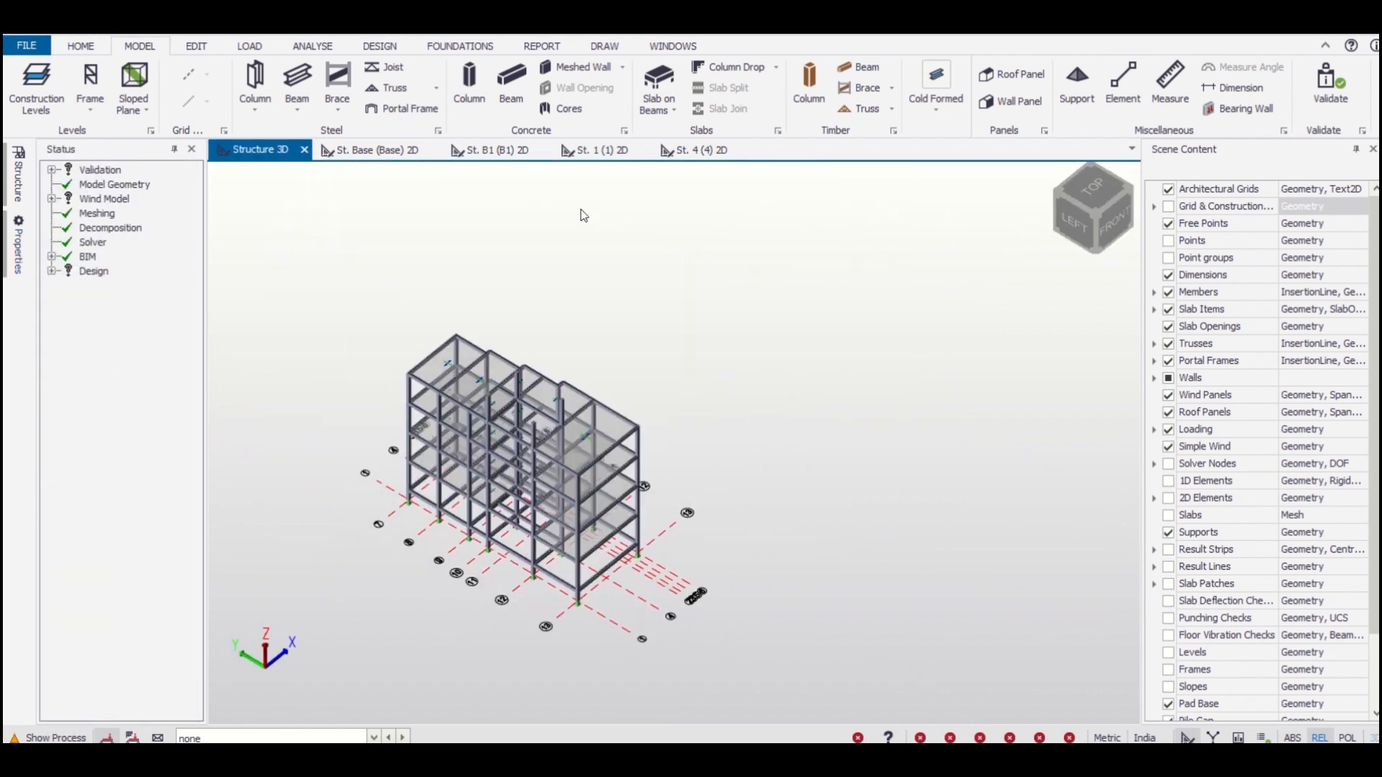
# On the St. 5 (5) plan, add concrete beams around the bay between grid lines 1 and 4 and grid lines 10 and 12
pyautogui.click(18, 177)
pyautogui.doubleClick(134, 198)
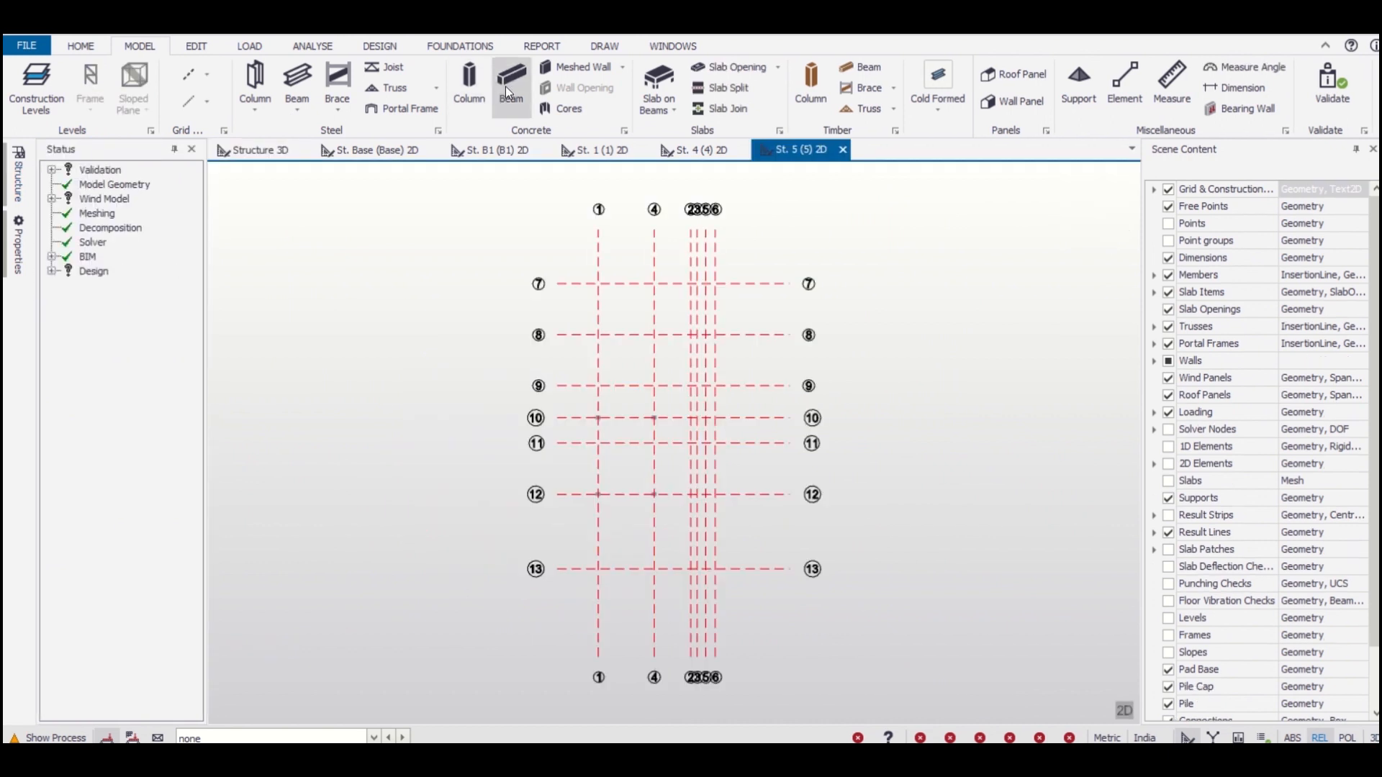
pyautogui.click(505, 87)
pyautogui.scroll(2, 564, 401)
pyautogui.moveTo(559, 385); pyautogui.dragTo(720, 565)
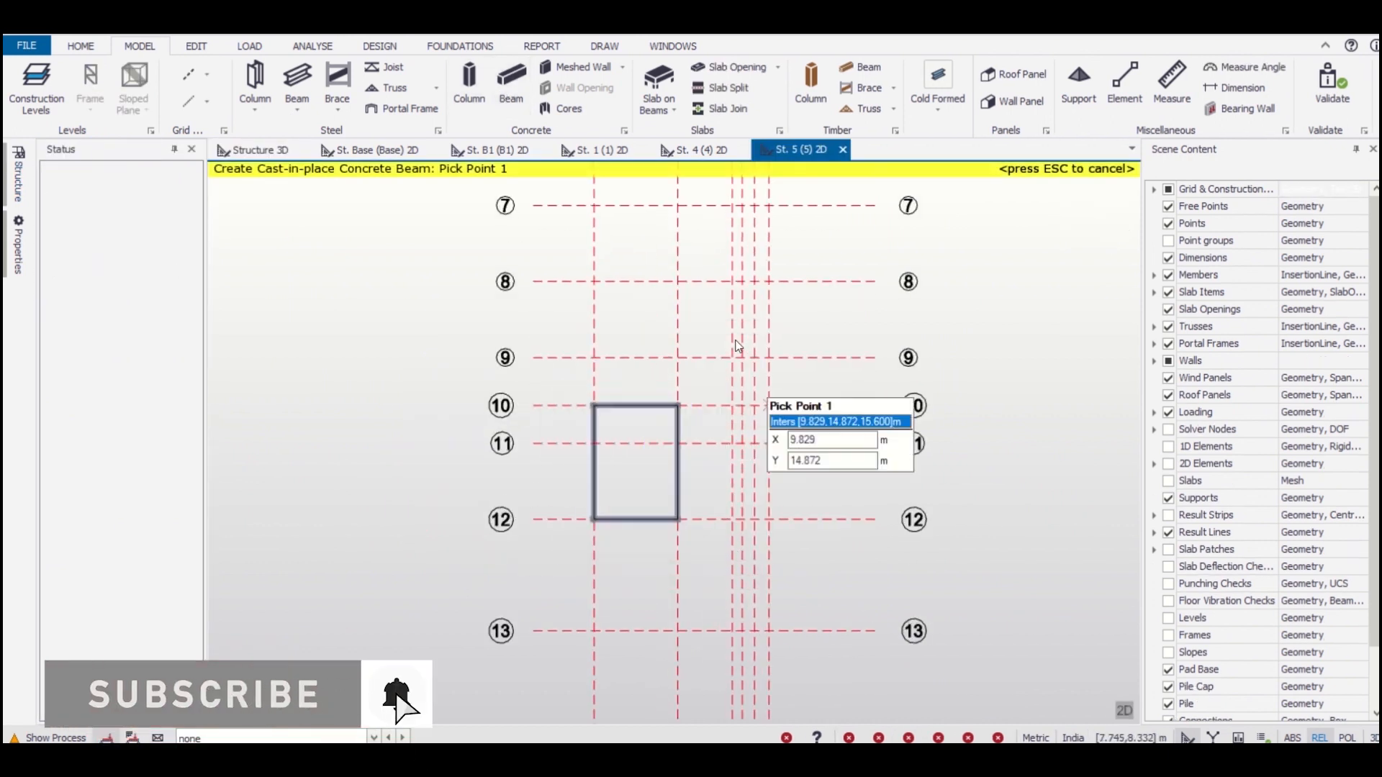
# Add a slab on beams over the bay enclosed by the St. 5 beams and review the structure in 3D
pyautogui.click(658, 85)
pyautogui.press('Escape')
pyautogui.scroll(-4, 536, 306)
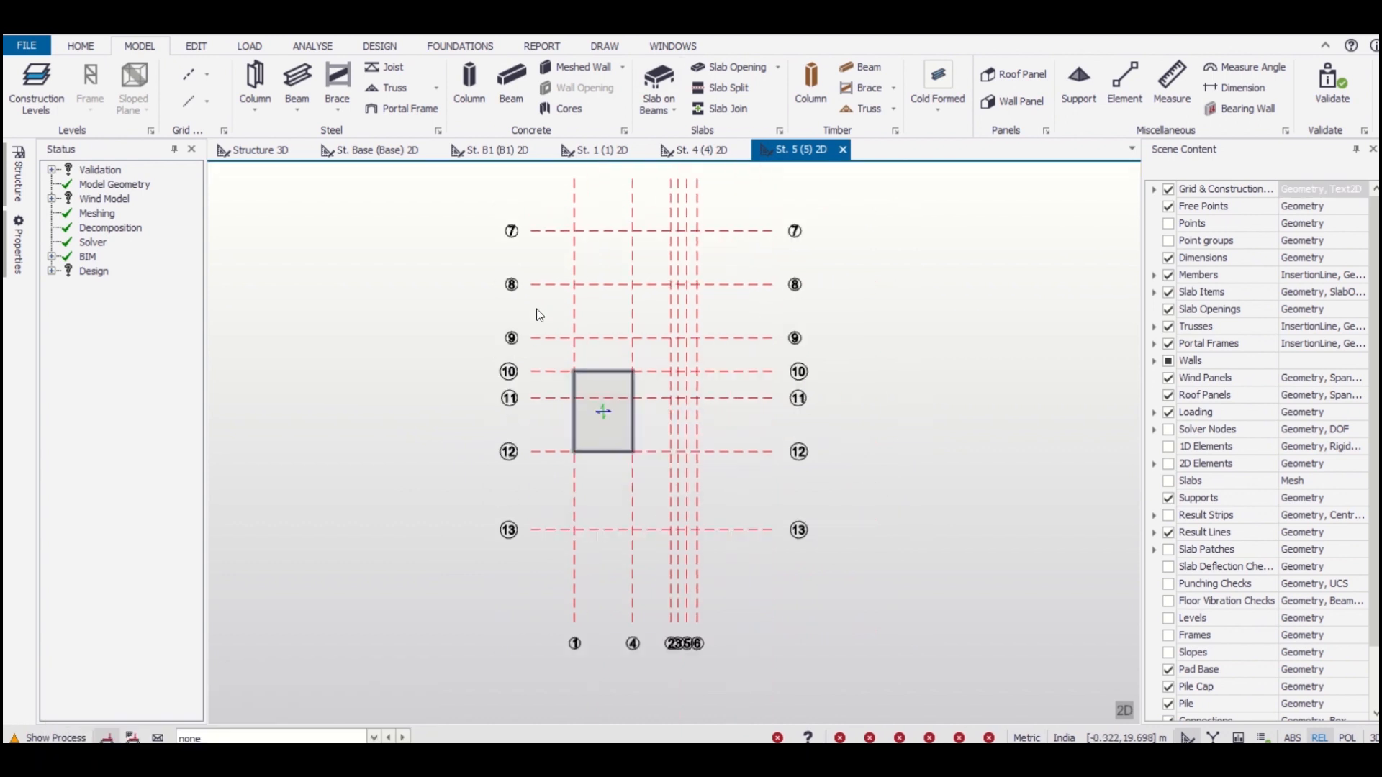
pyautogui.click(250, 150)
pyautogui.moveTo(841, 555); pyautogui.dragTo(581, 628, button='right')
pyautogui.scroll(4, 446, 552)
pyautogui.scroll(-3, 552, 461)
pyautogui.moveTo(799, 585); pyautogui.dragTo(699, 575, button='right')
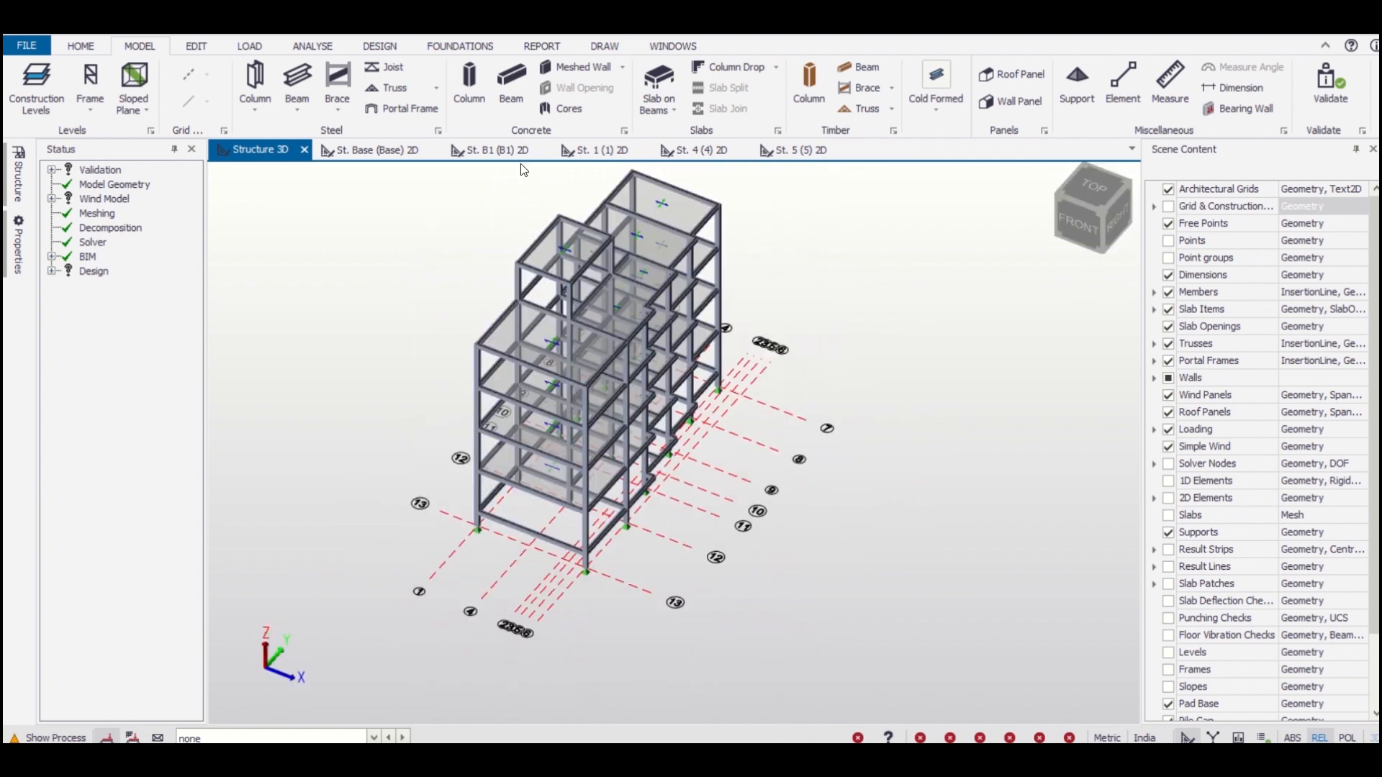
pyautogui.scroll(-1, 455, 393)
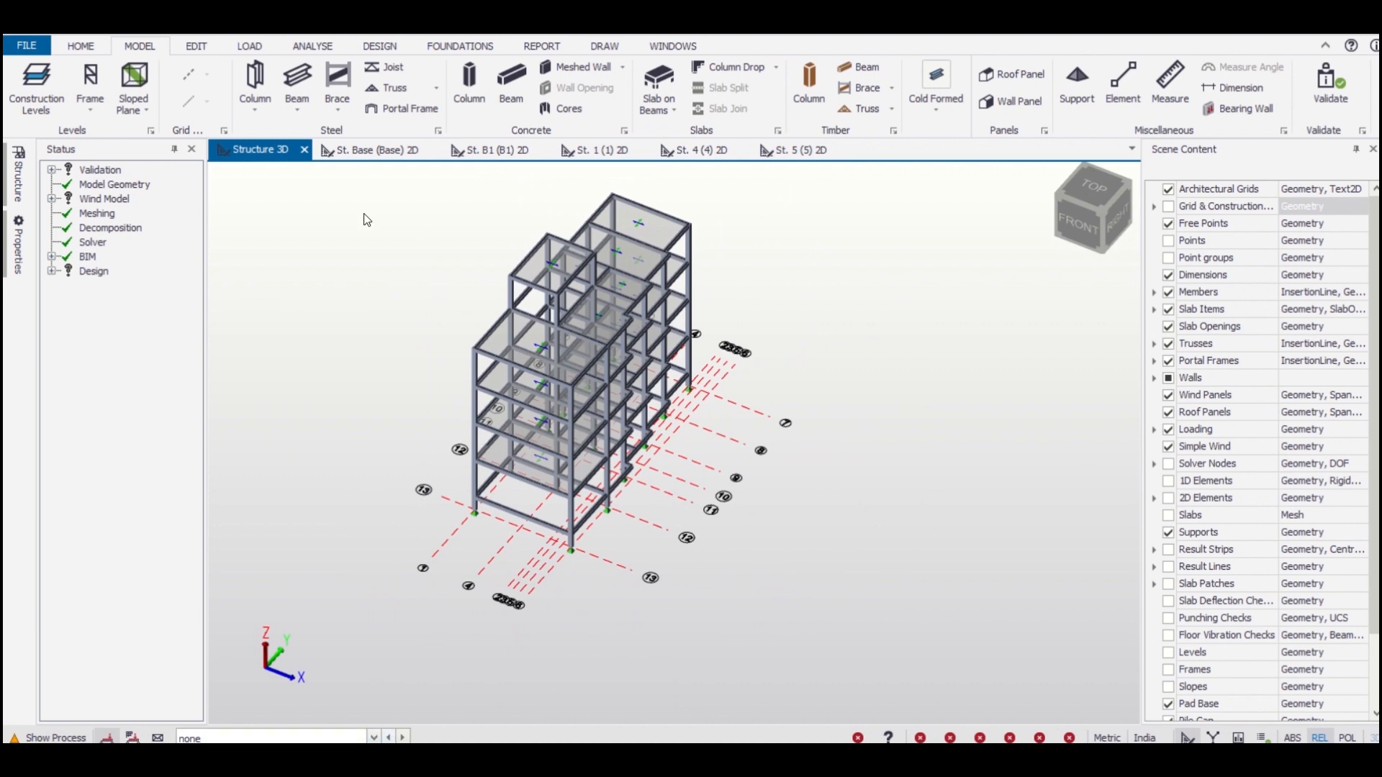
# Switch to the St. Base plan and make 2 Dead the active load case
pyautogui.click(387, 154)
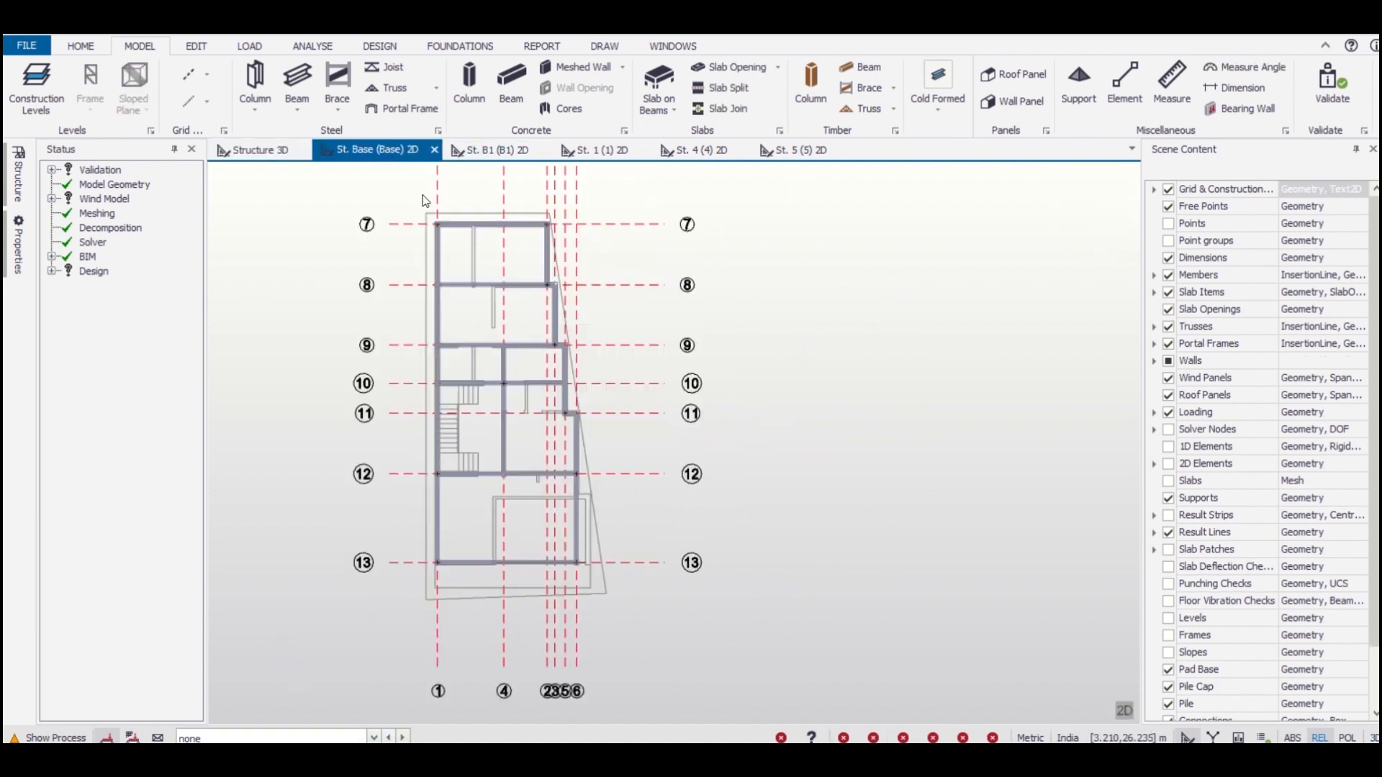
pyautogui.click(374, 737)
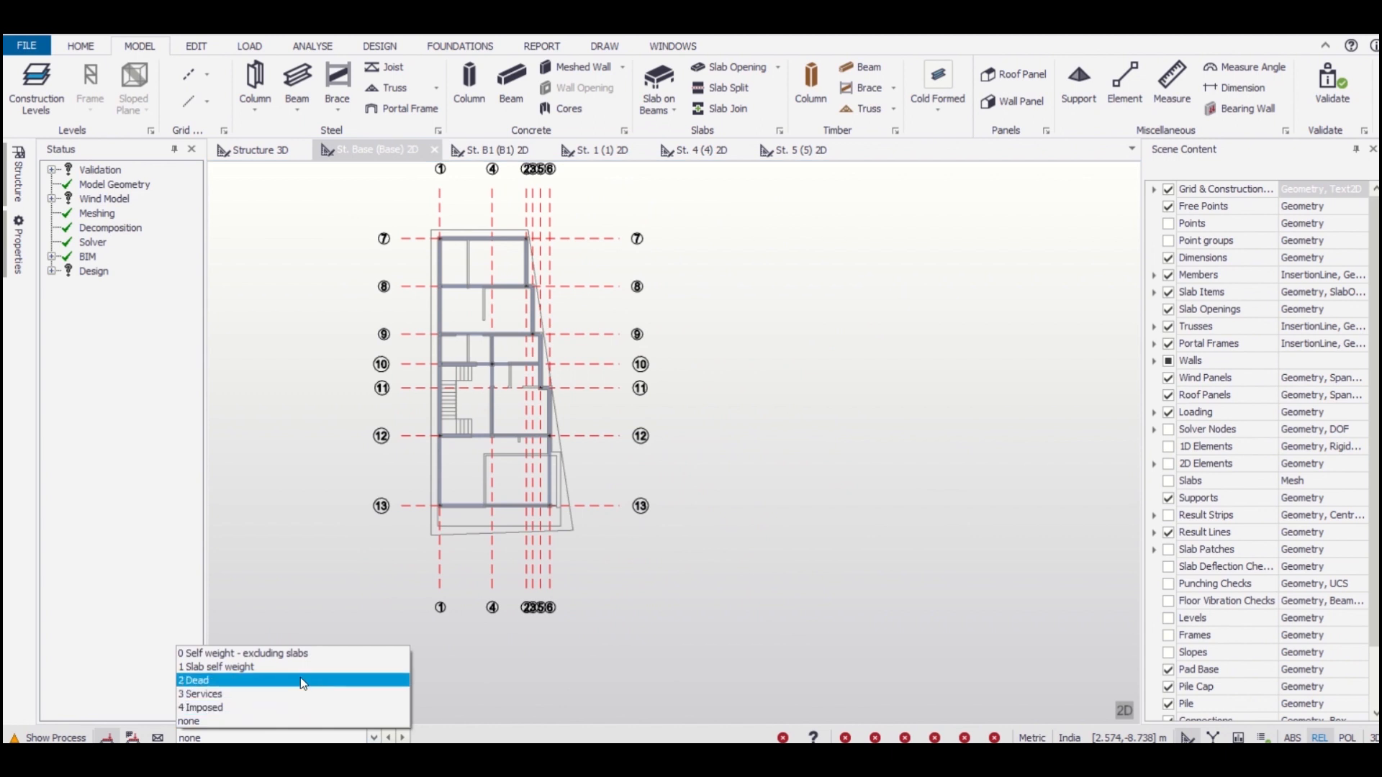
pyautogui.click(300, 680)
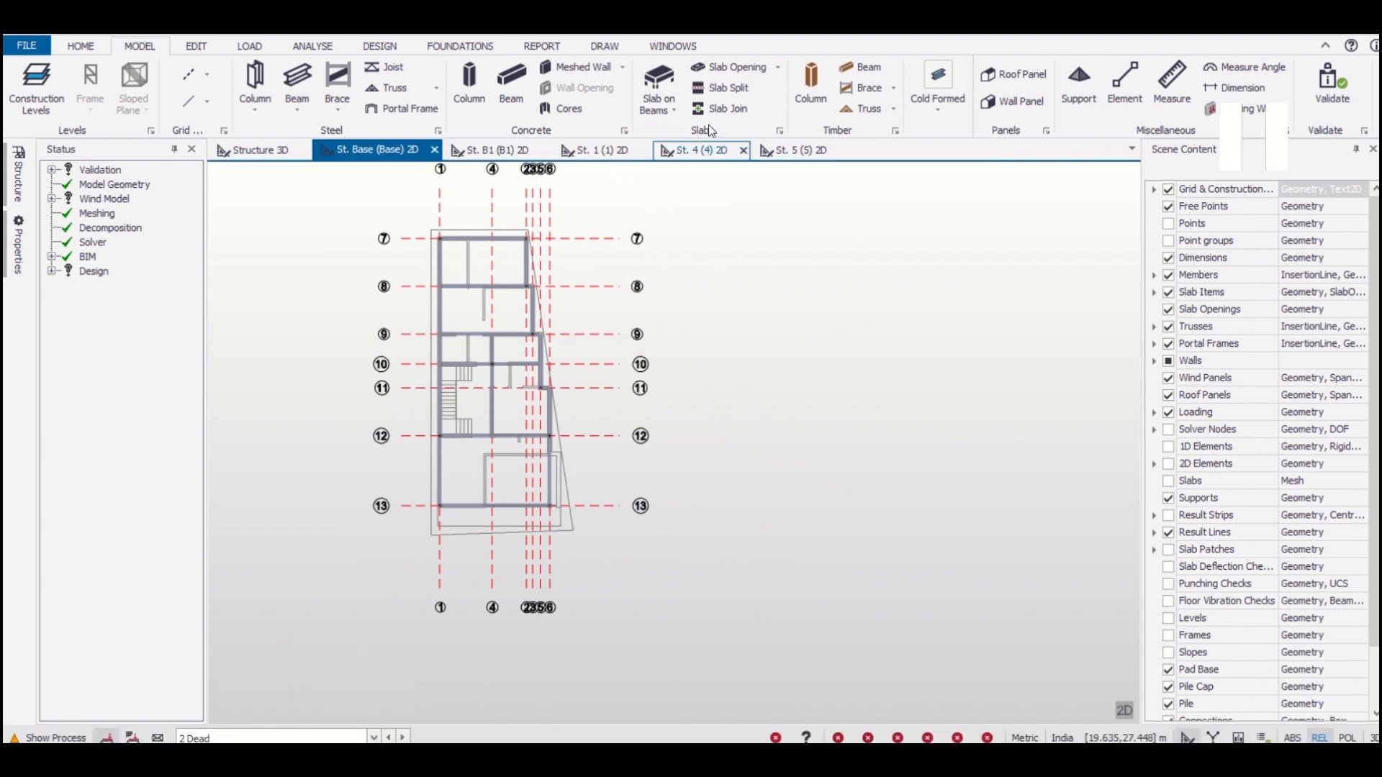